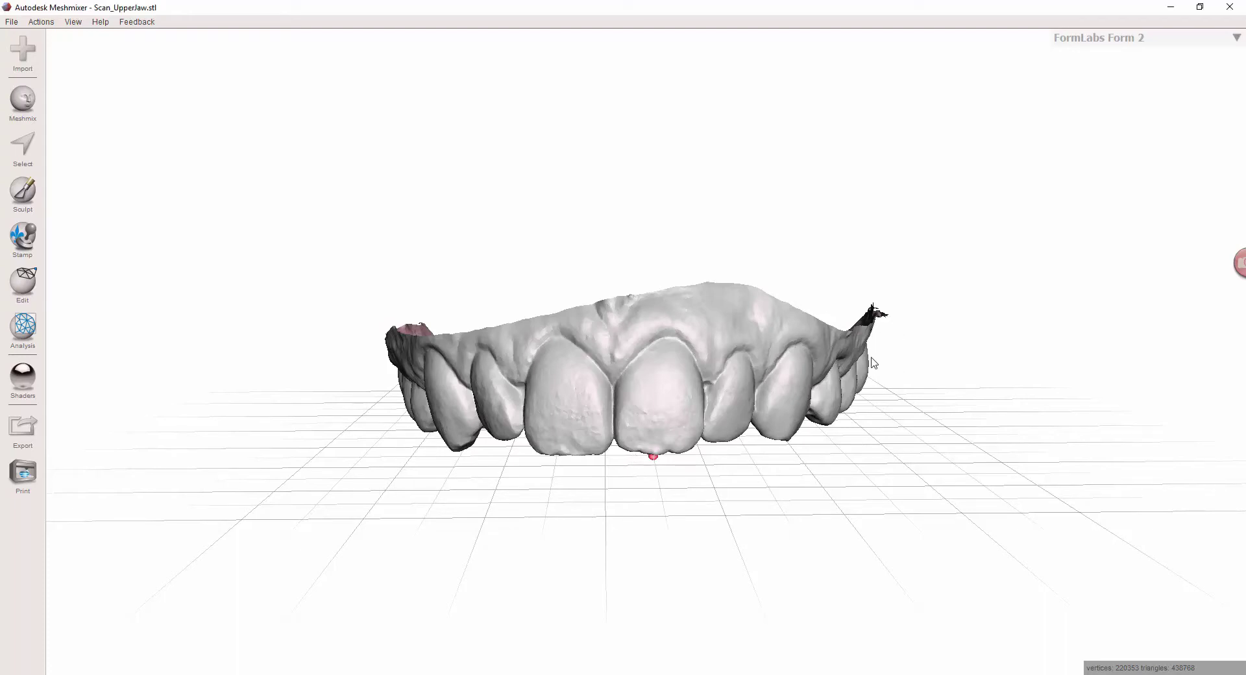
Step: Orbit around the upper jaw scan and check the scan and its copy in the Object Browser, closing it again
right_drag(873, 359, 740, 233)
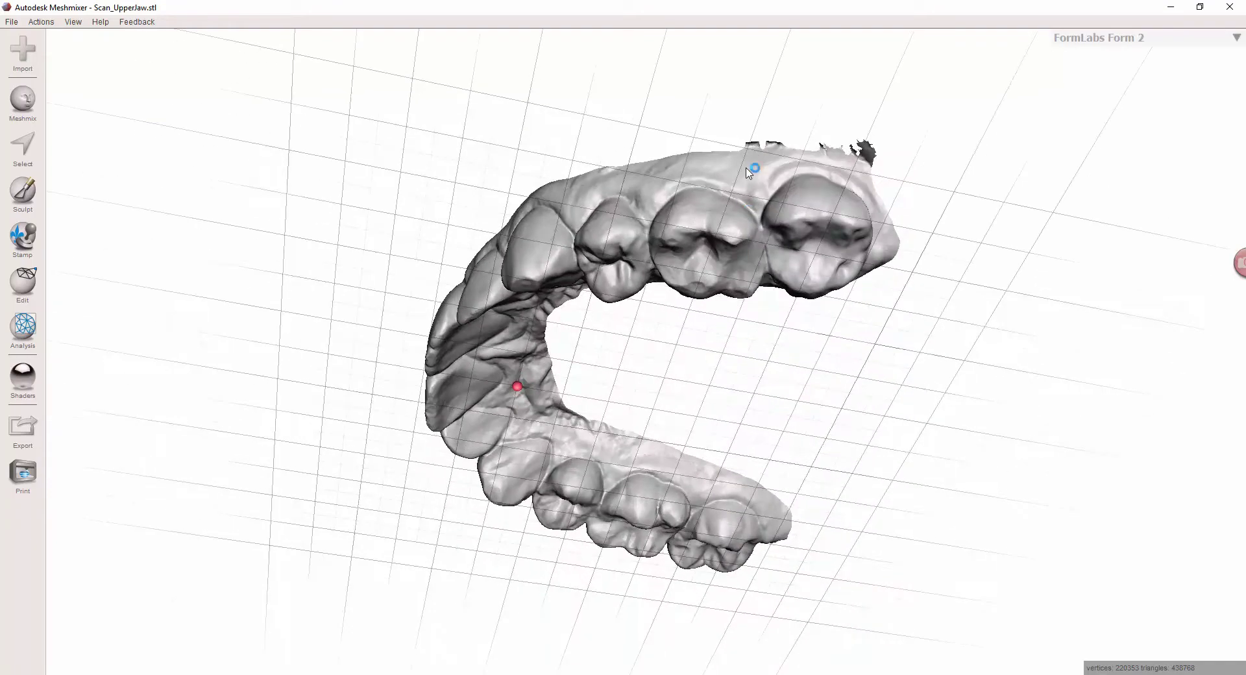
right_drag(544, 189, 599, 283)
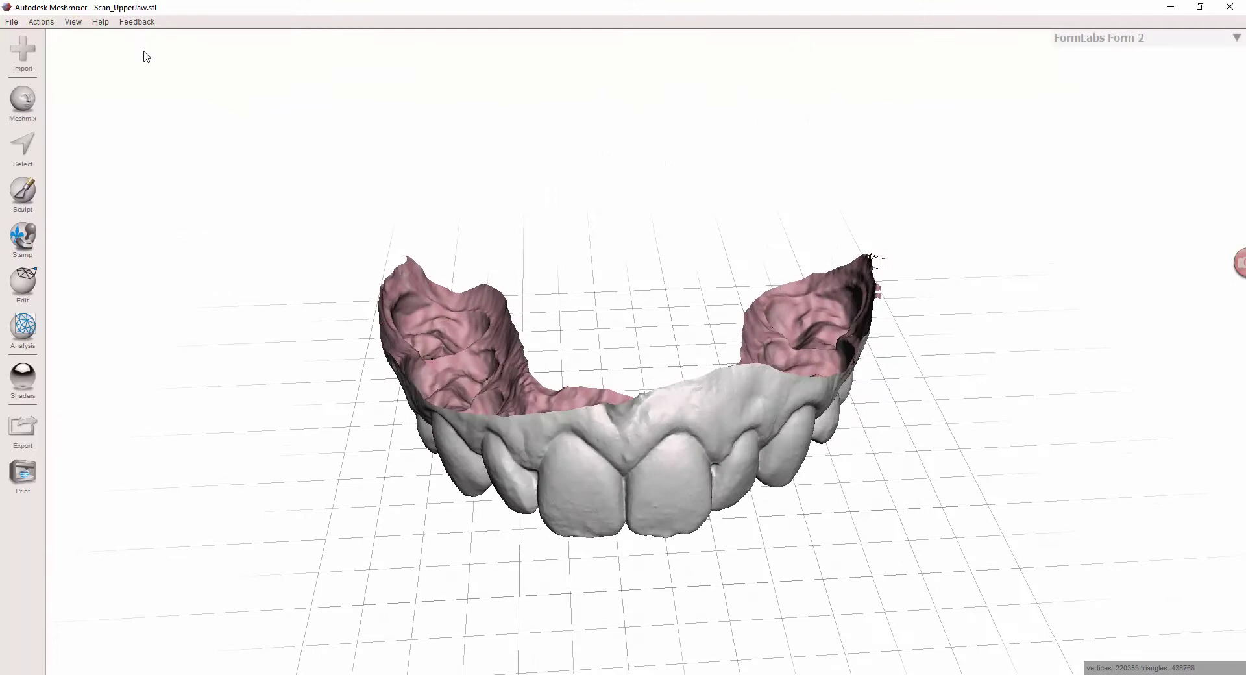
click(74, 21)
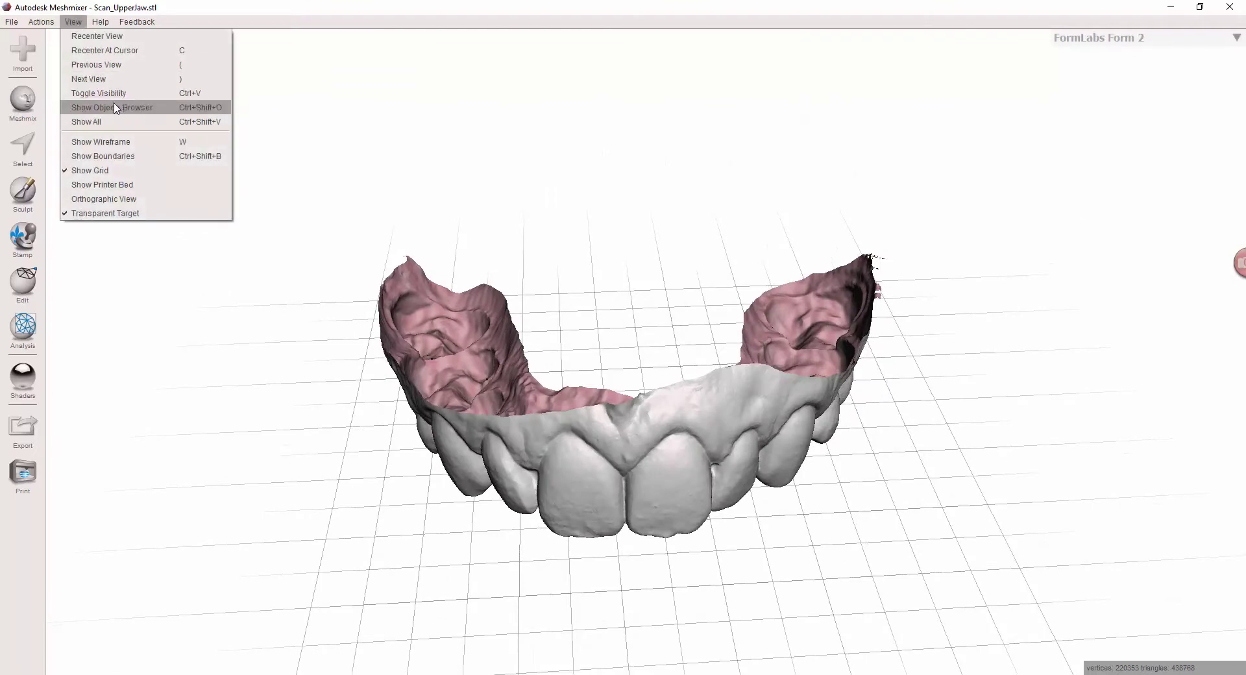
click(118, 109)
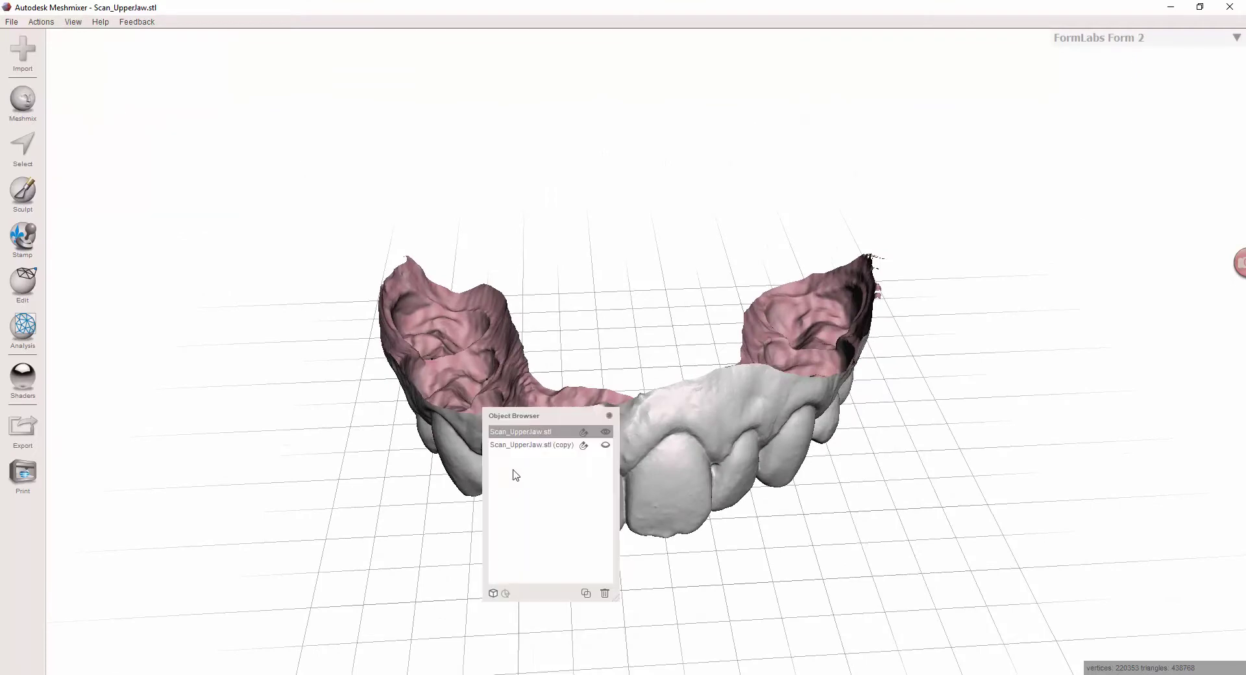
click(605, 444)
click(610, 417)
Step: Extrude the whole upper jaw mesh with a 16 mm offset along the Y axis and a flat end type, leaving nothing selected
right_drag(592, 484, 598, 412)
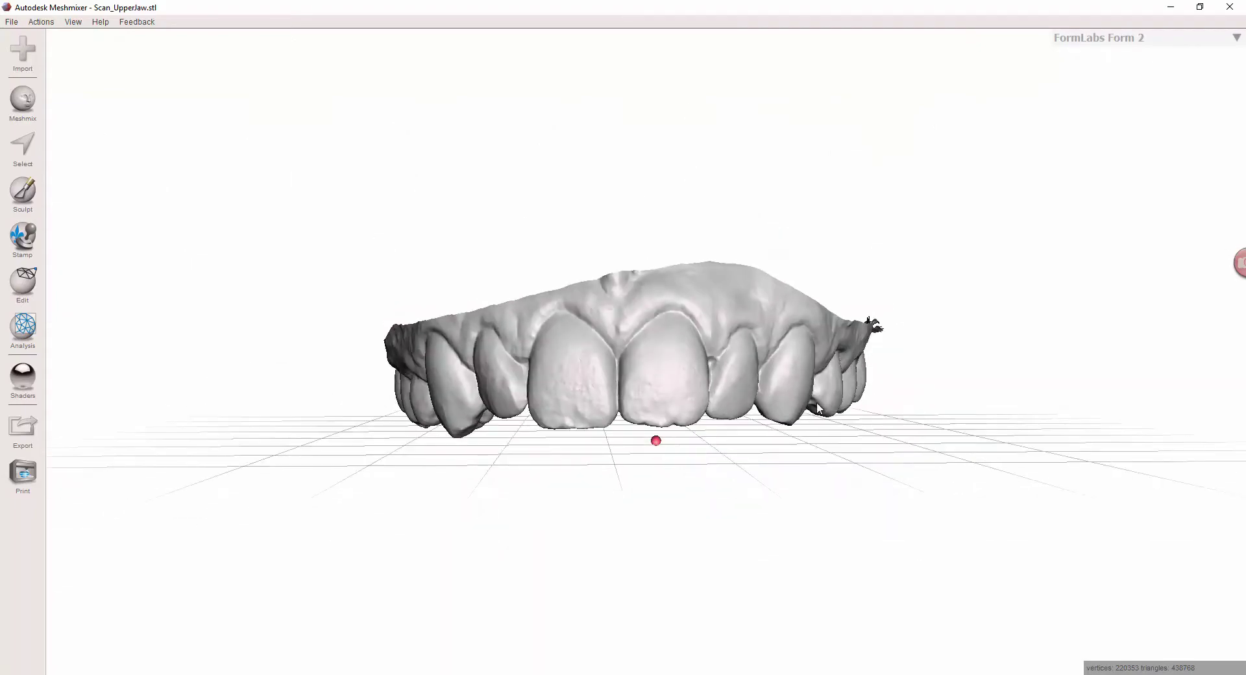
mouse_move(701, 404)
right_down()
mouse_move(675, 386)
mouse_move(711, 347)
mouse_move(682, 404)
mouse_move(659, 508)
mouse_move(688, 398)
right_up()
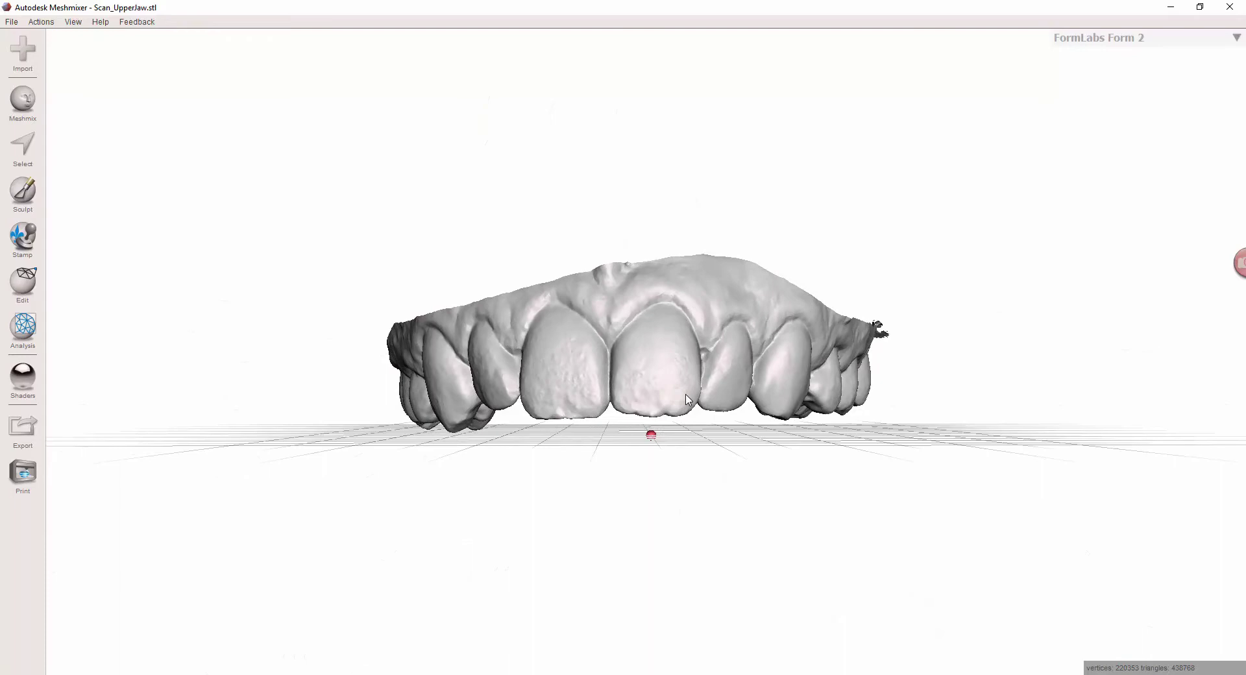
key(ctrl+a)
key(d)
drag(106, 78, 148, 78)
click(126, 165)
click(123, 216)
click(126, 182)
click(123, 211)
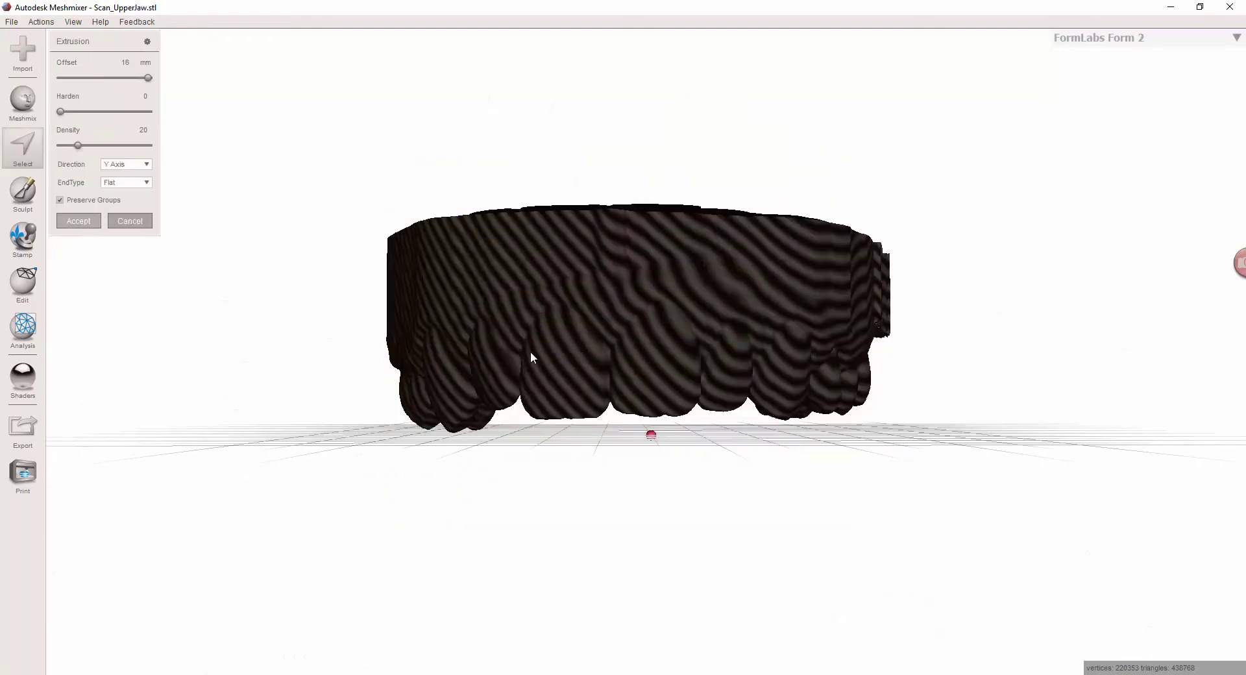
key(Return)
click(128, 42)
click(272, 314)
key(Escape)
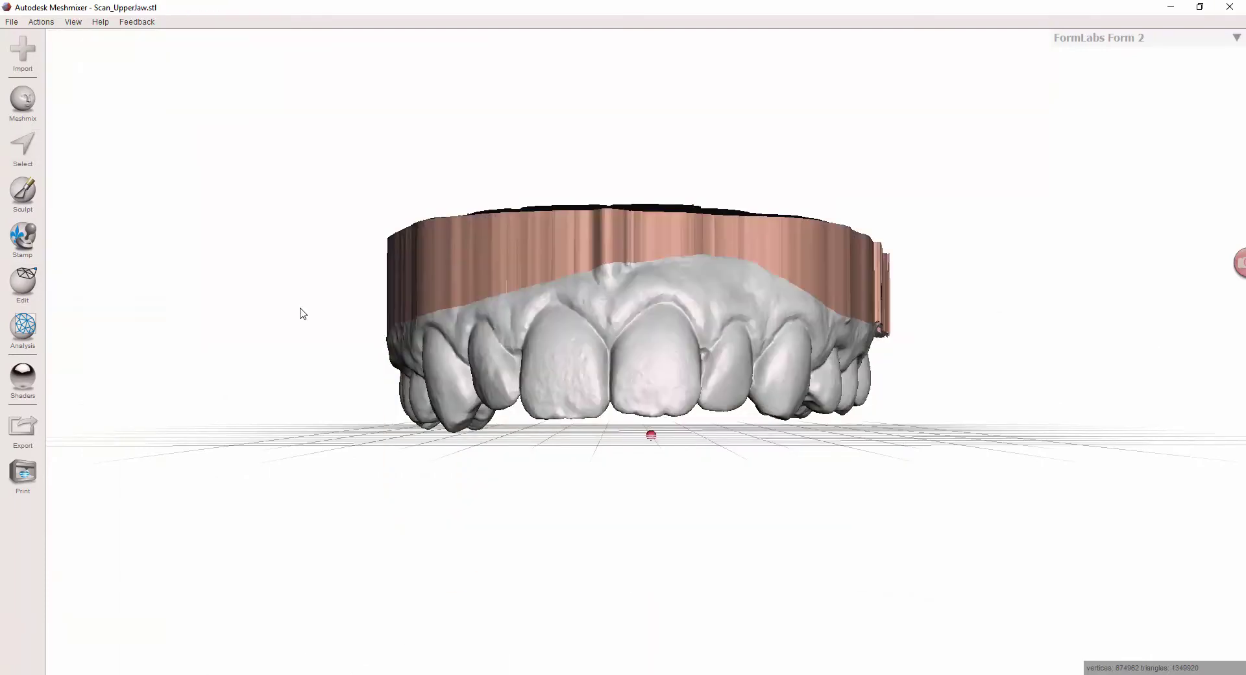
Step: Examine the extruded base around the arch, especially the ragged scan edges beside the back molars
right_drag(473, 473, 875, 344)
middle_drag(873, 339, 733, 368)
scroll(733, 368, up, 3)
right_drag(543, 233, 716, 237)
right_drag(735, 192, 703, 200)
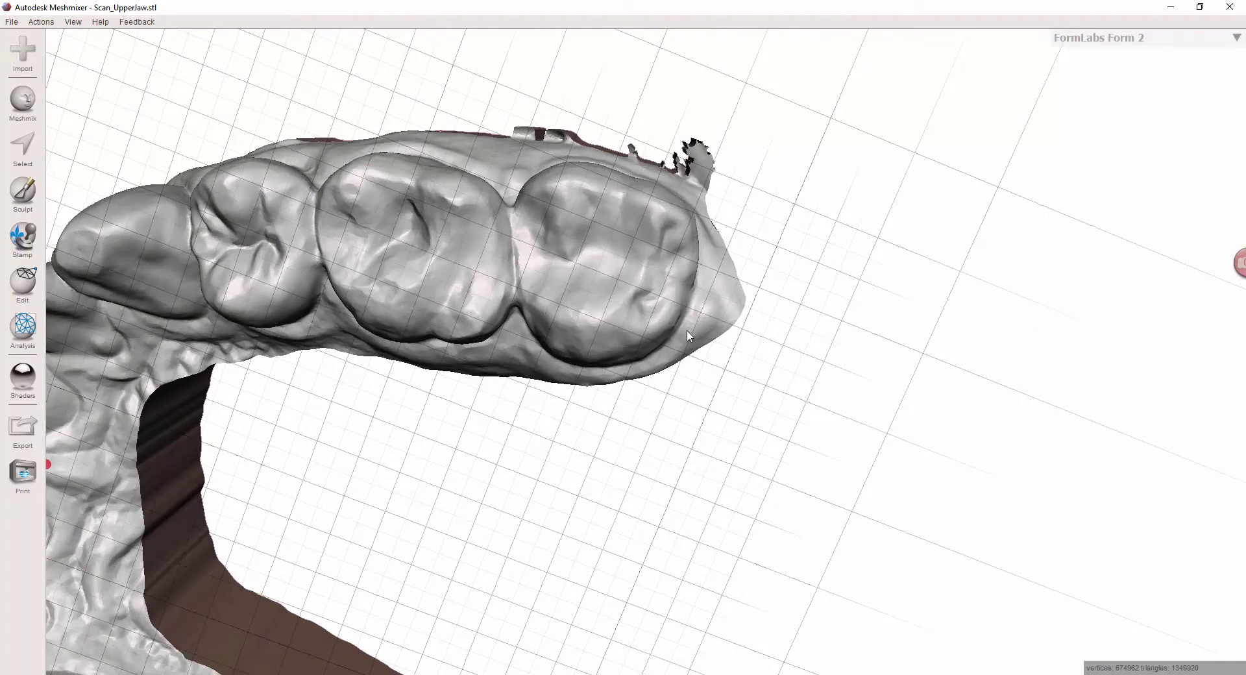
right_drag(708, 274, 650, 114)
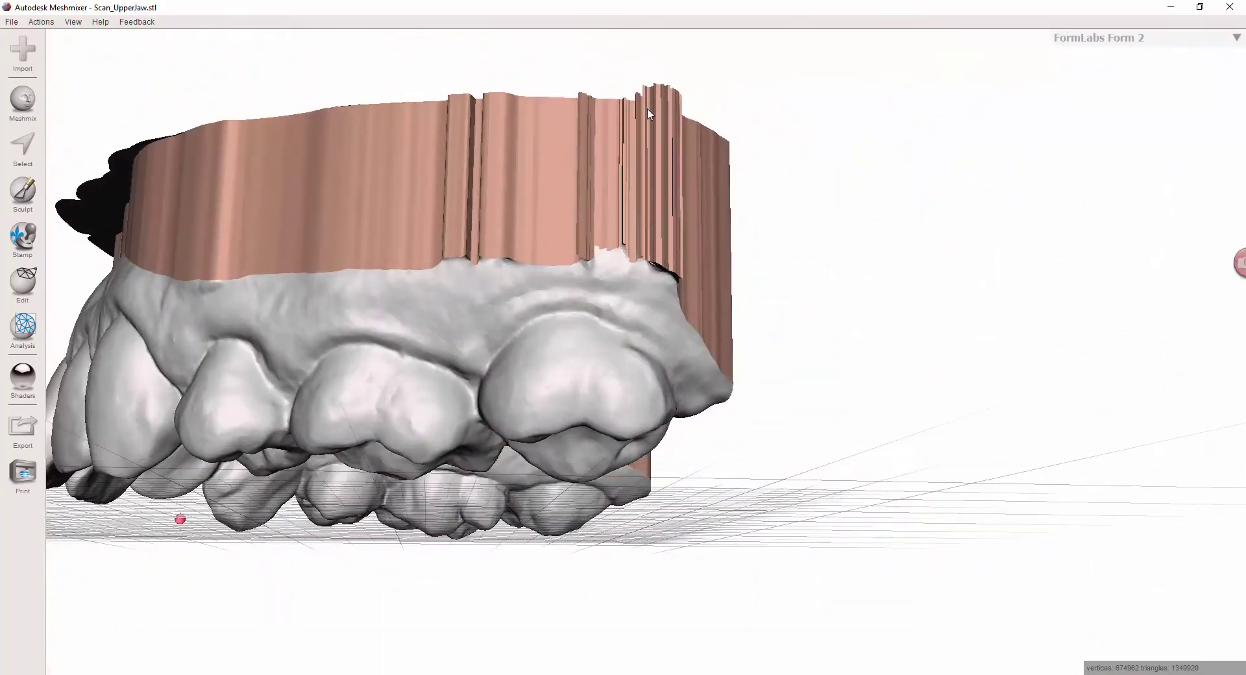
right_drag(616, 233, 628, 96)
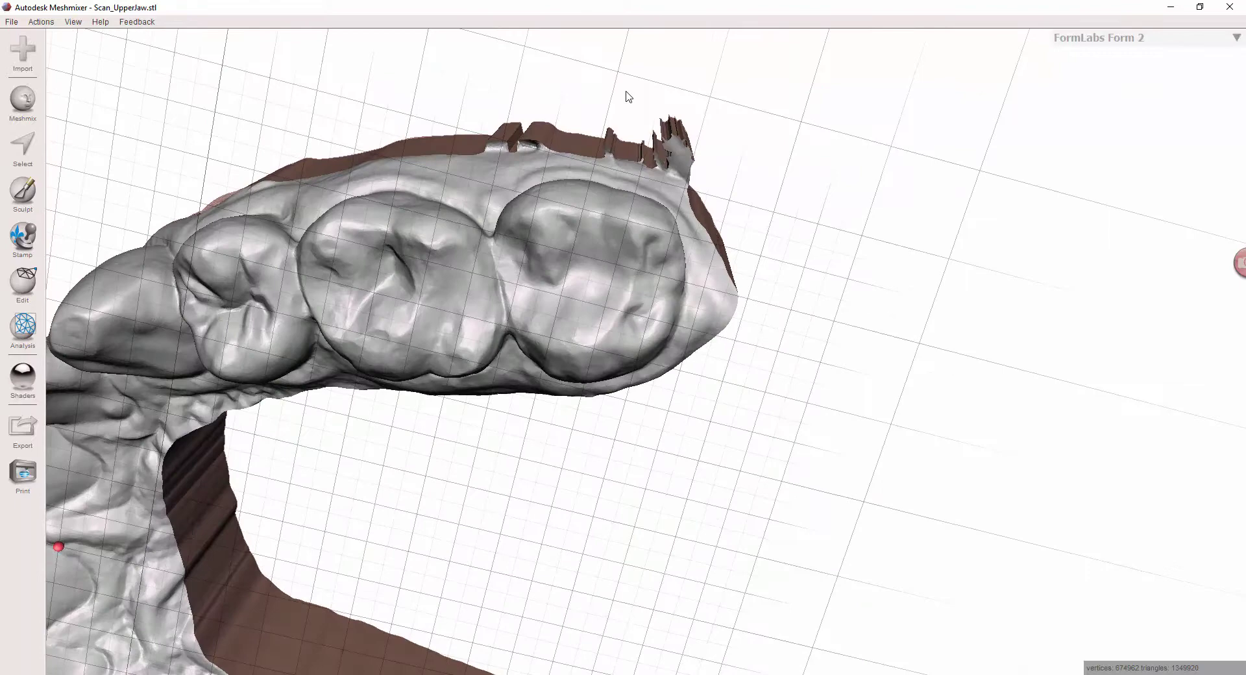
right_drag(656, 144, 502, 157)
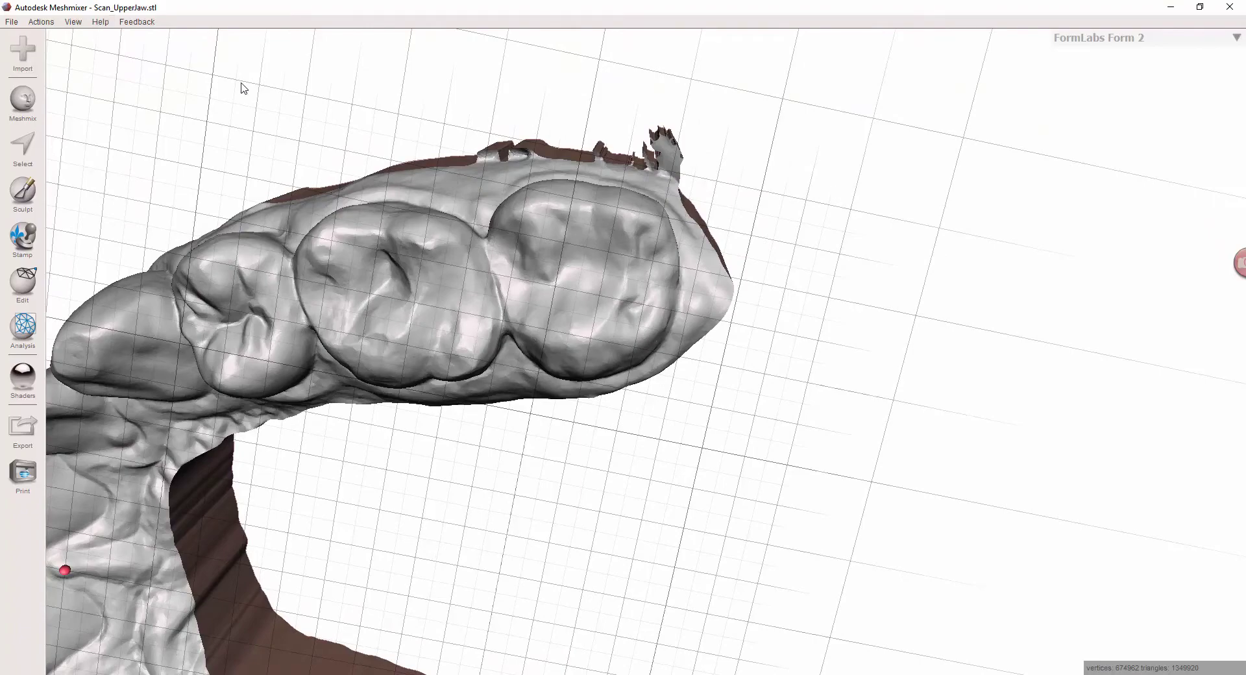
right_drag(242, 87, 205, 275)
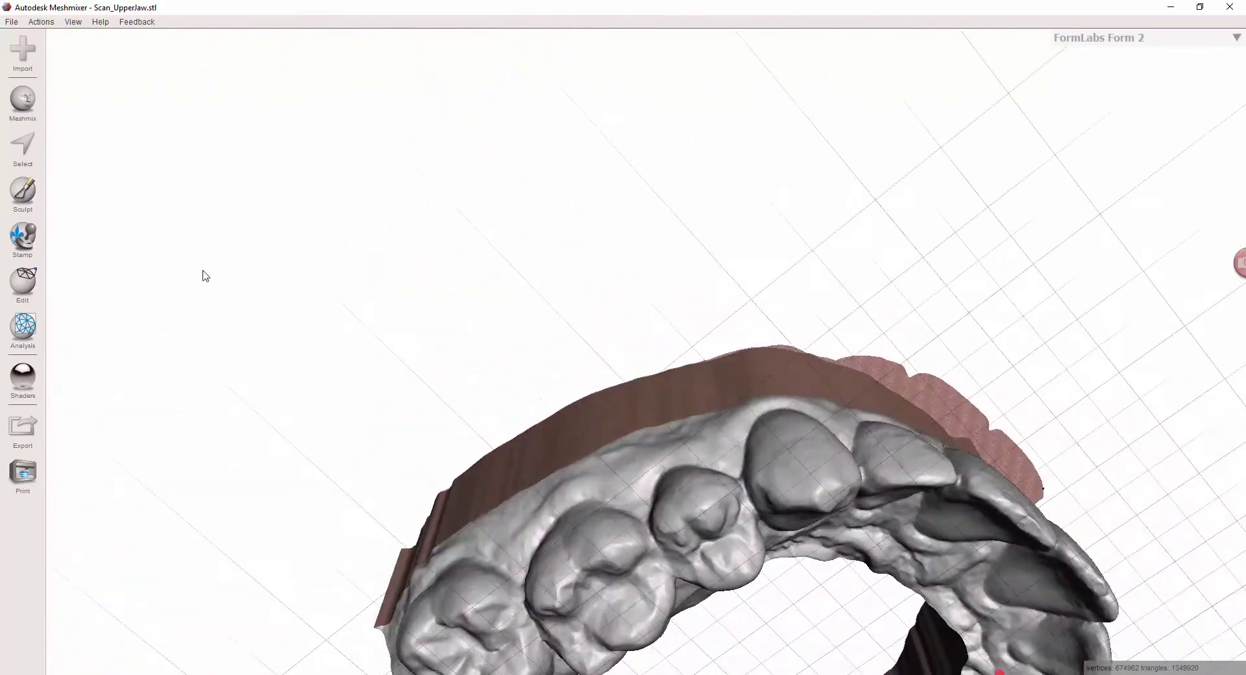
right_drag(636, 367, 568, 301)
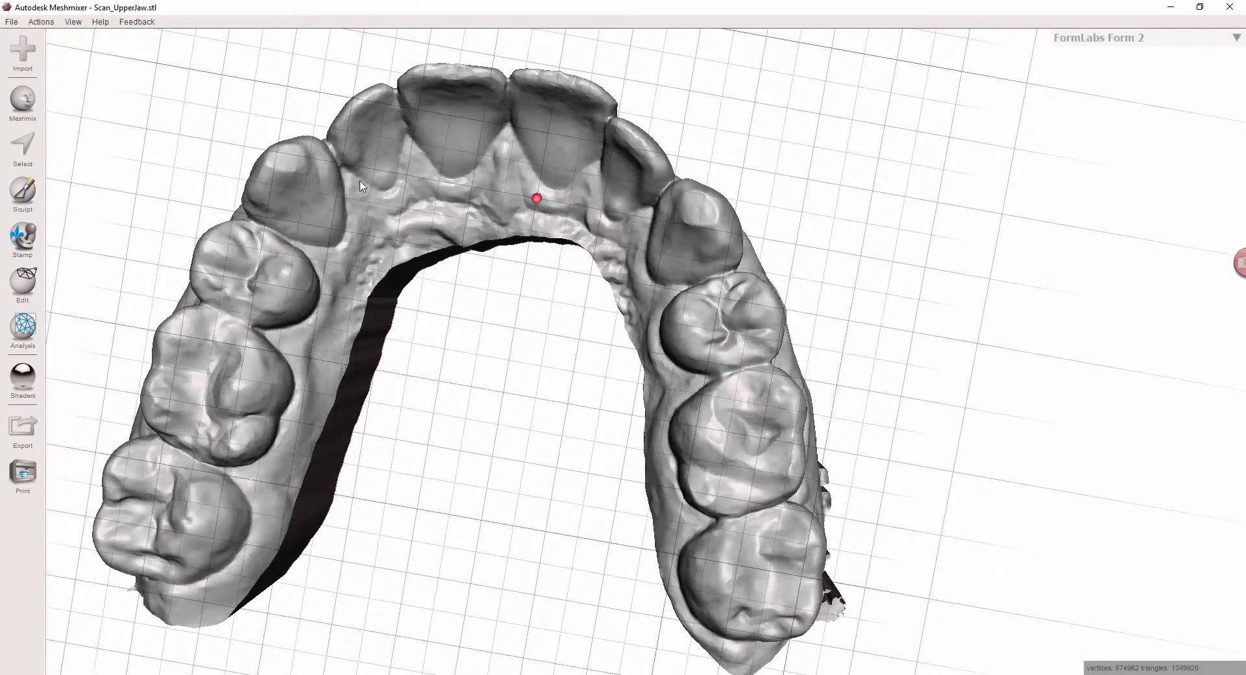
Step: Show the Object Browser, hide the extruded Scan_UpperJaw.stl, and show and activate Scan_UpperJaw.stl (copy)
click(72, 22)
click(92, 109)
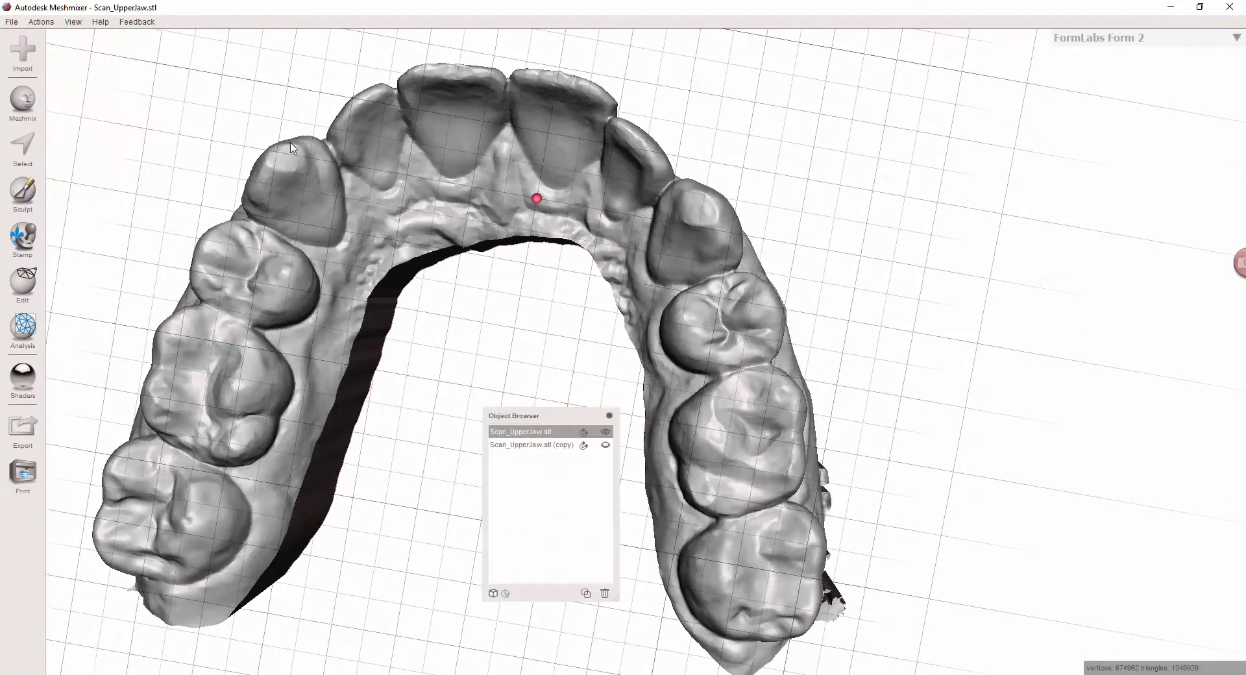
click(606, 434)
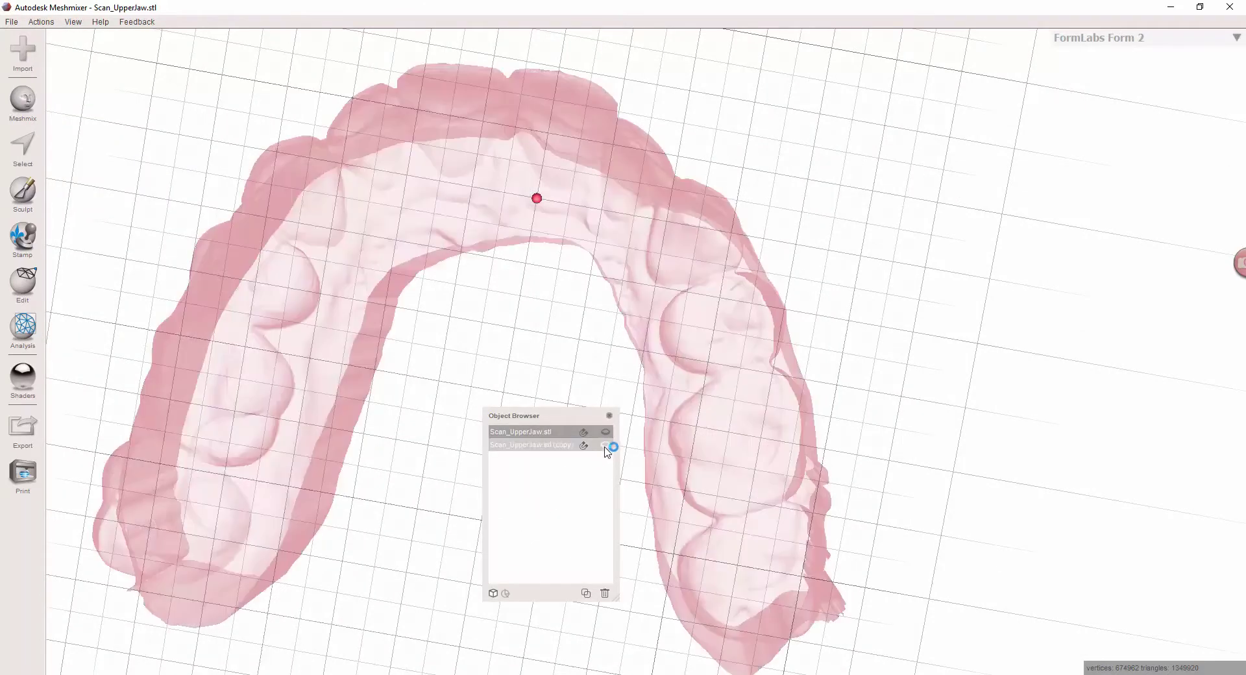
click(606, 444)
click(545, 444)
Step: Brush a thin line of faces below the ragged edge at the last molar with the Unwrap Brush at size 12 and delete them
mouse_move(471, 170)
right_down()
mouse_move(449, 219)
mouse_move(483, 187)
right_up()
right_drag(542, 212, 587, 225)
scroll(618, 277, up, 2)
key(s)
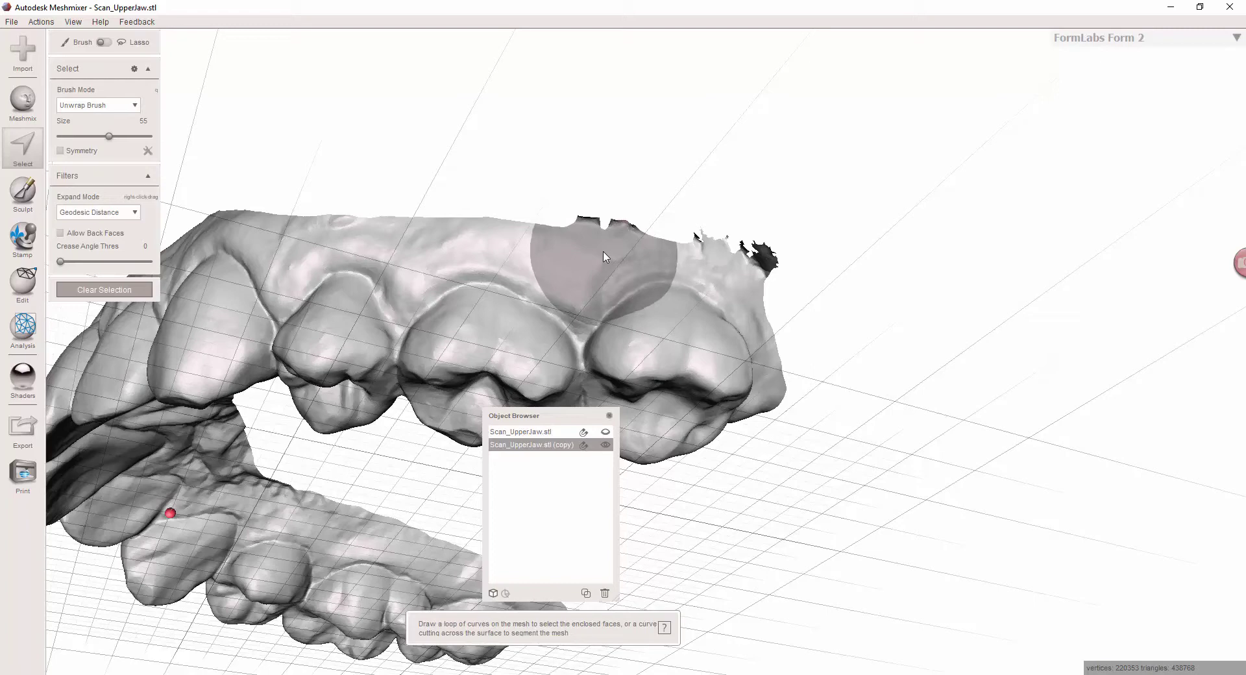
scroll(603, 250, down, 10)
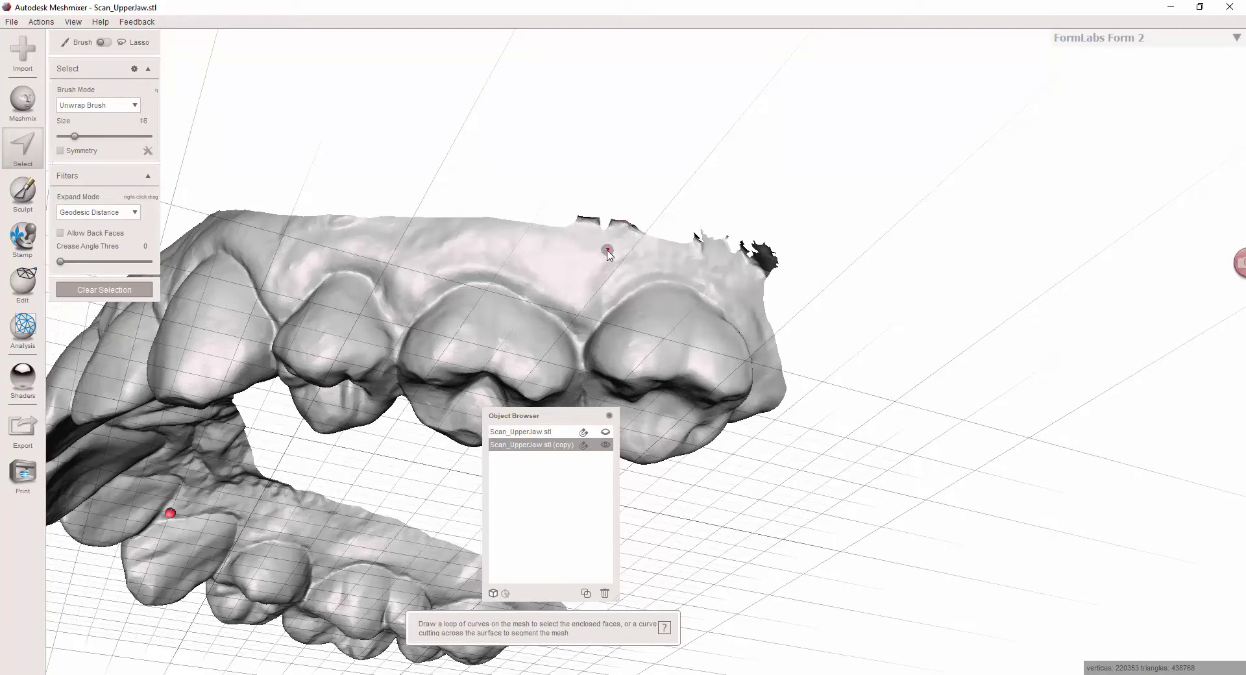
key([)
key([)
mouse_move(616, 248)
mouse_down()
mouse_move(620, 239)
mouse_move(763, 292)
mouse_up()
key([)
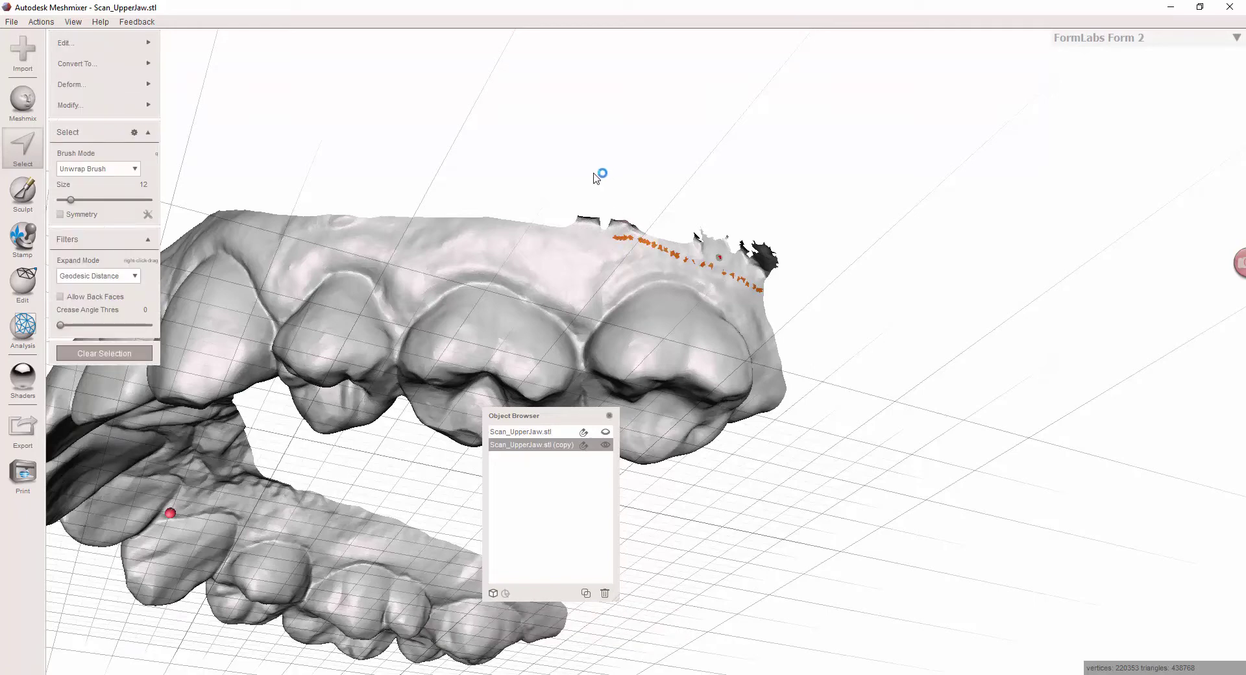
key(Delete)
right_drag(468, 153, 510, 217)
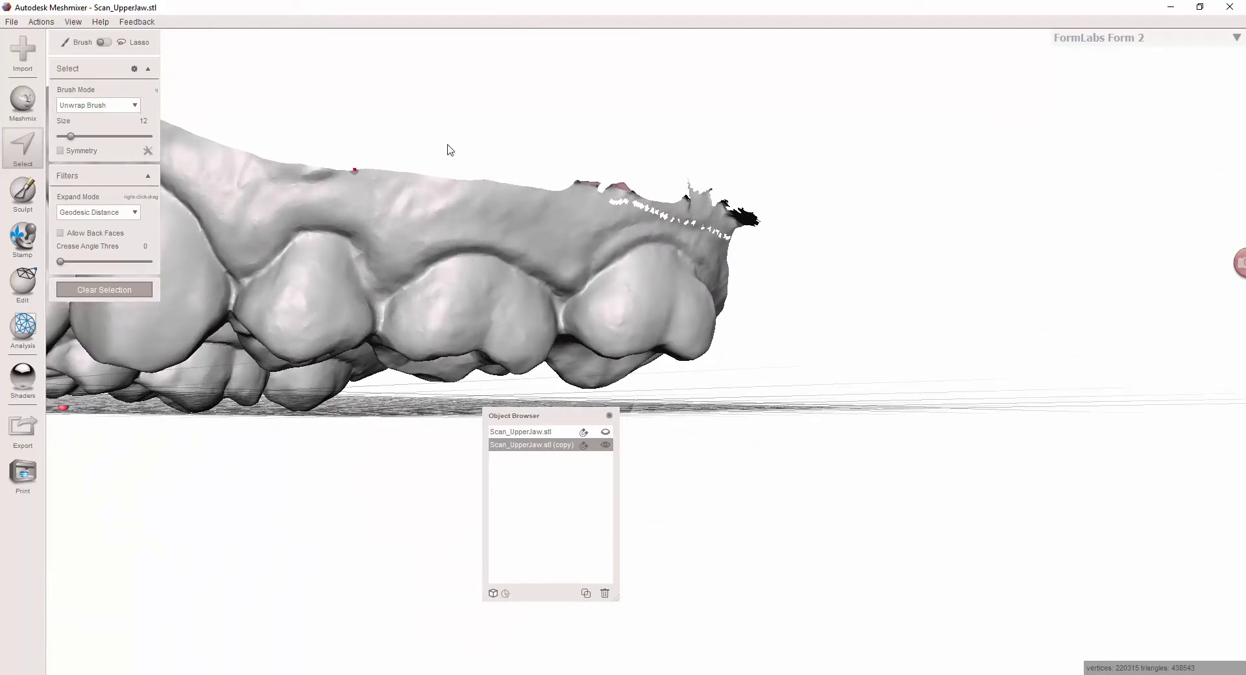
key(ctrl+a)
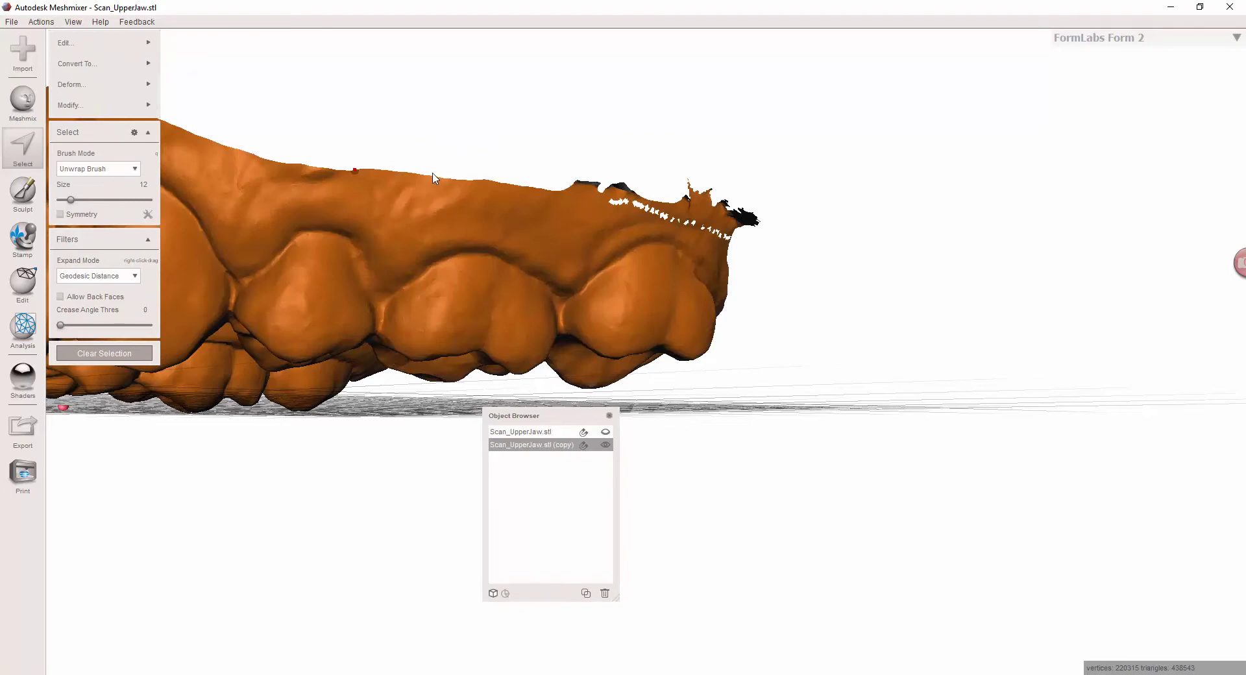
middle_drag(432, 173, 601, 224)
right_drag(542, 217, 612, 220)
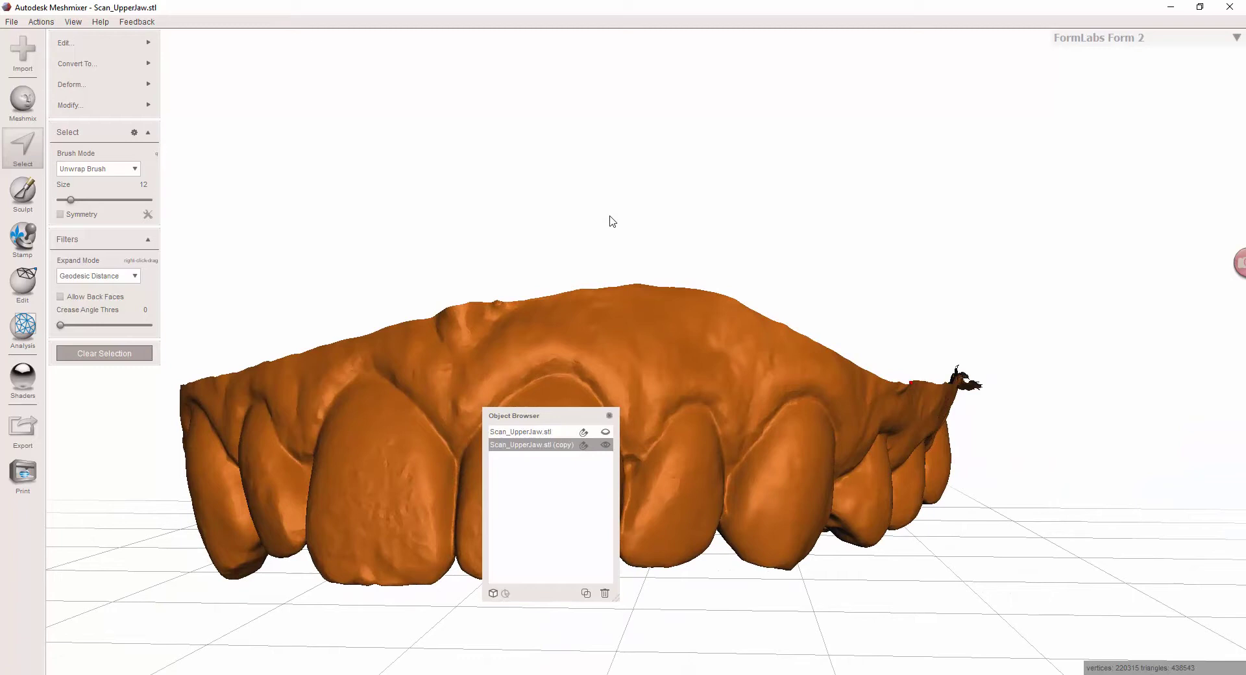
key(d)
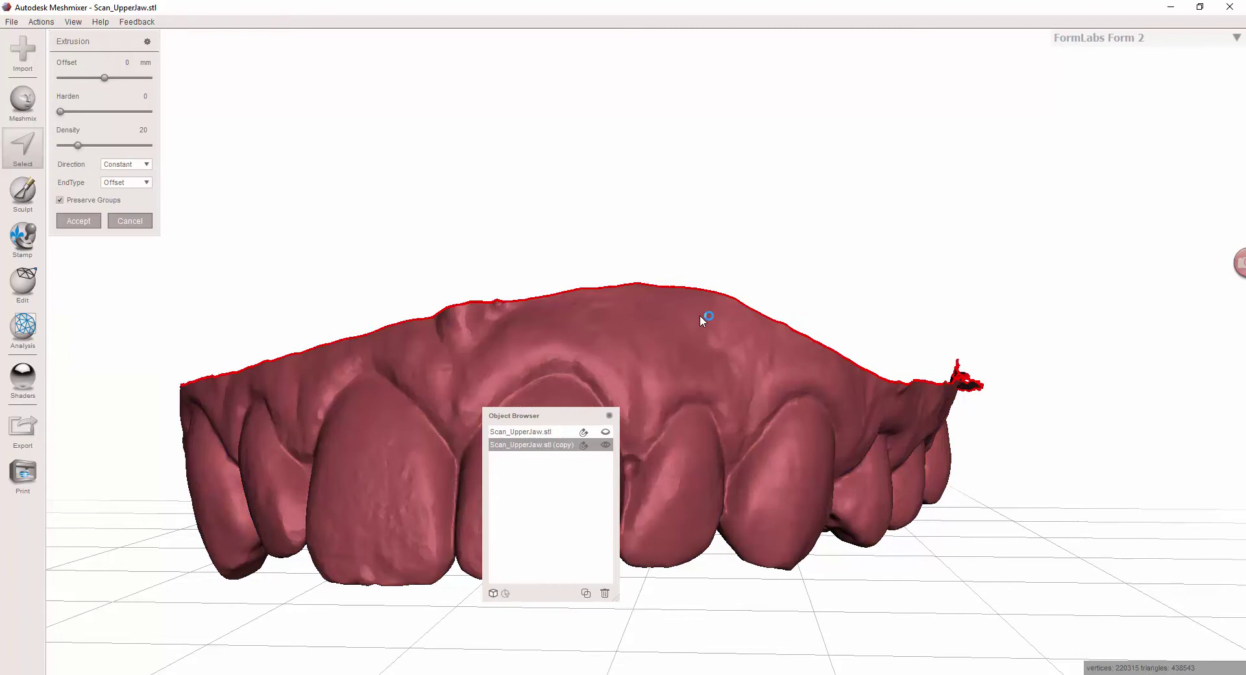
right_drag(703, 320, 864, 302)
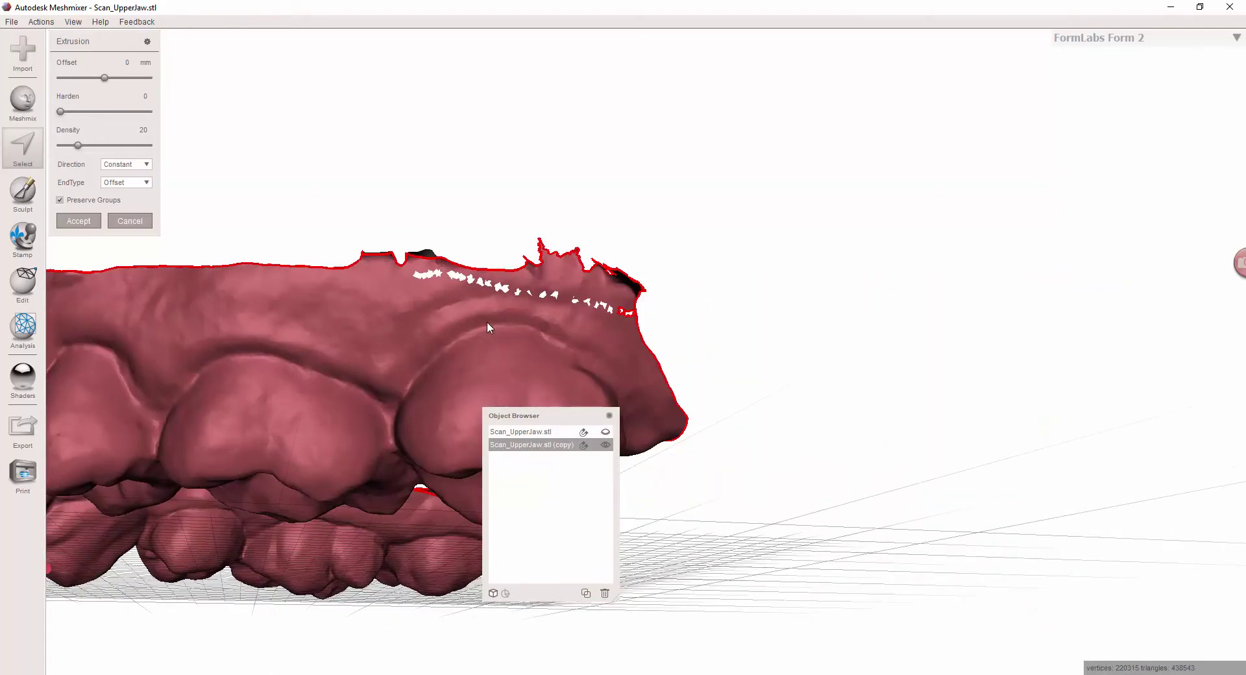
right_drag(487, 321, 579, 270)
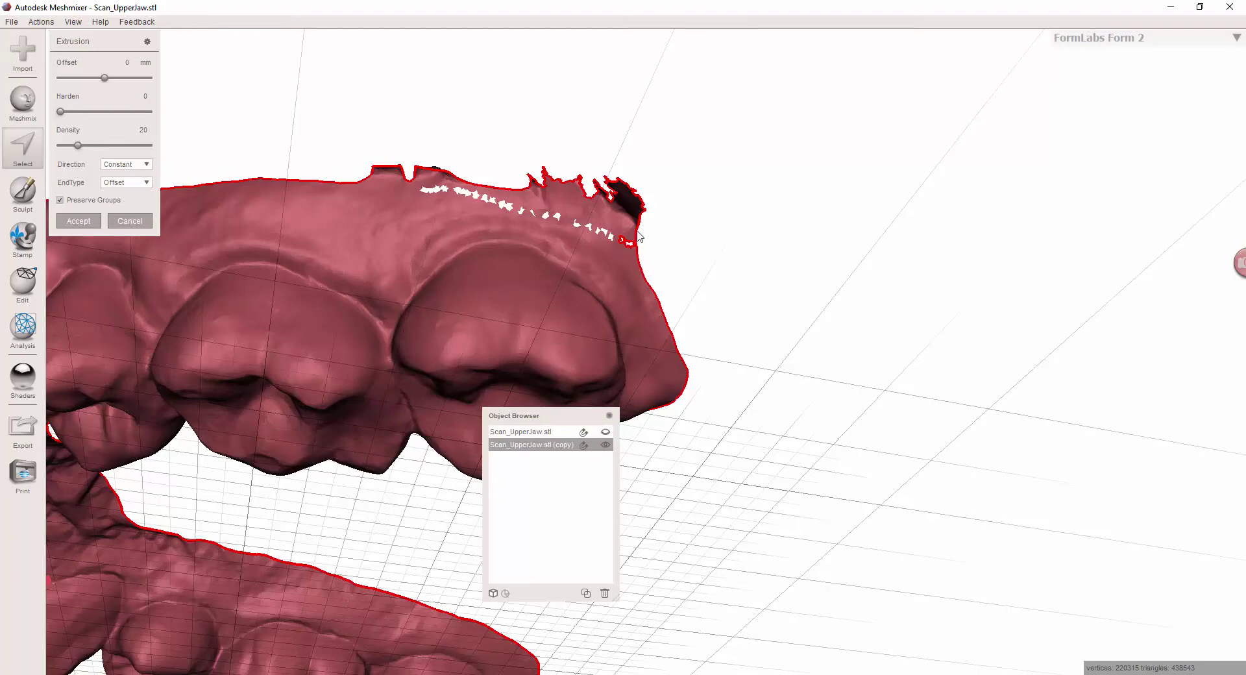
scroll(620, 231, up, 2)
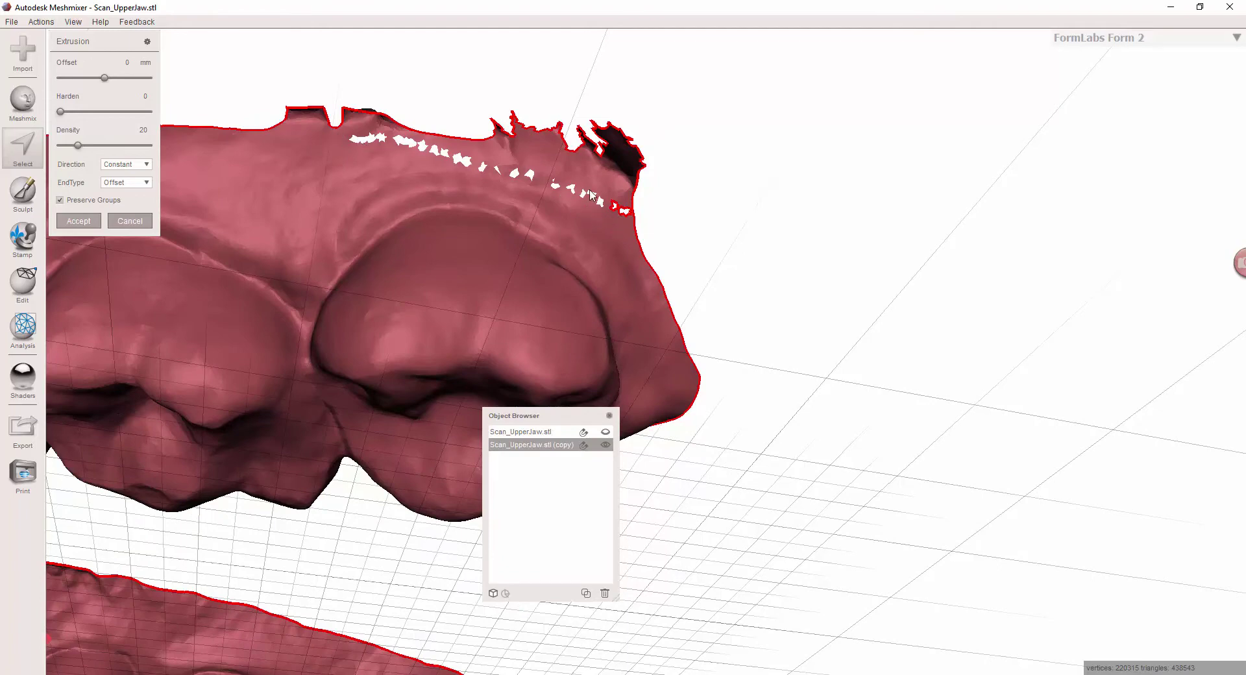
key(Return)
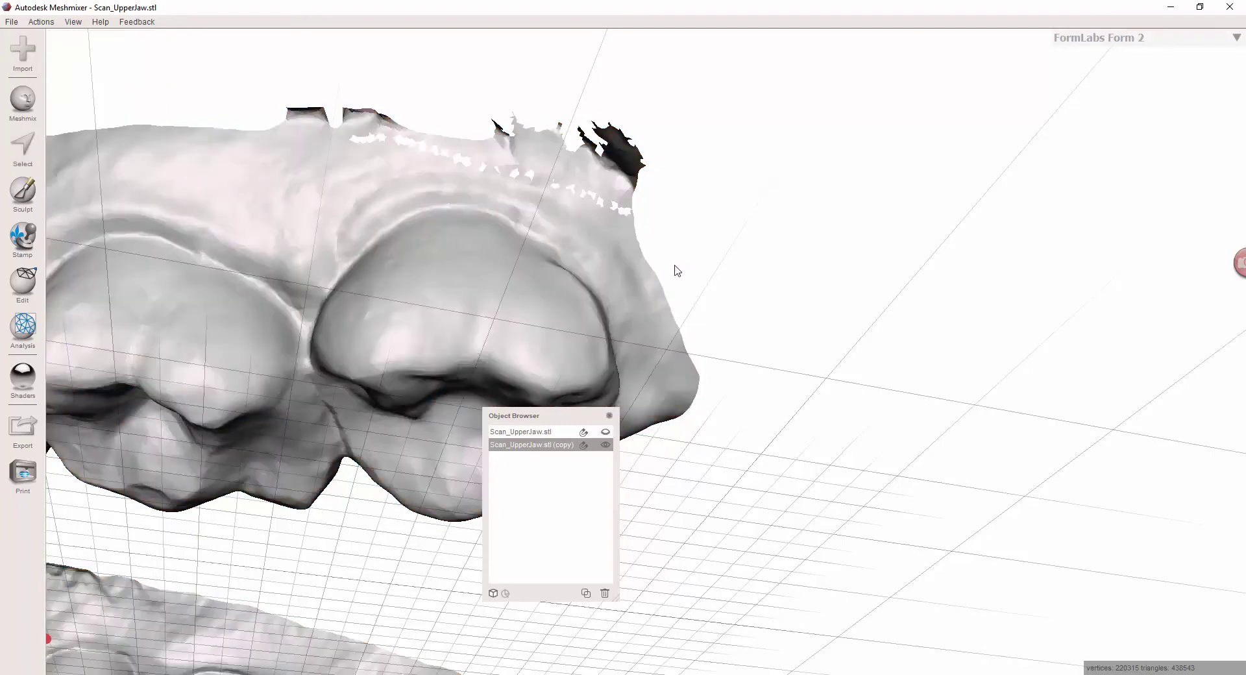
Step: Select the strip of ragged gum edge above the last molar, including the small gaps, delete it and check the trimmed border
mouse_move(657, 250)
mouse_down()
mouse_move(501, 182)
mouse_move(262, 118)
mouse_move(301, 50)
mouse_move(735, 122)
mouse_move(665, 253)
mouse_up()
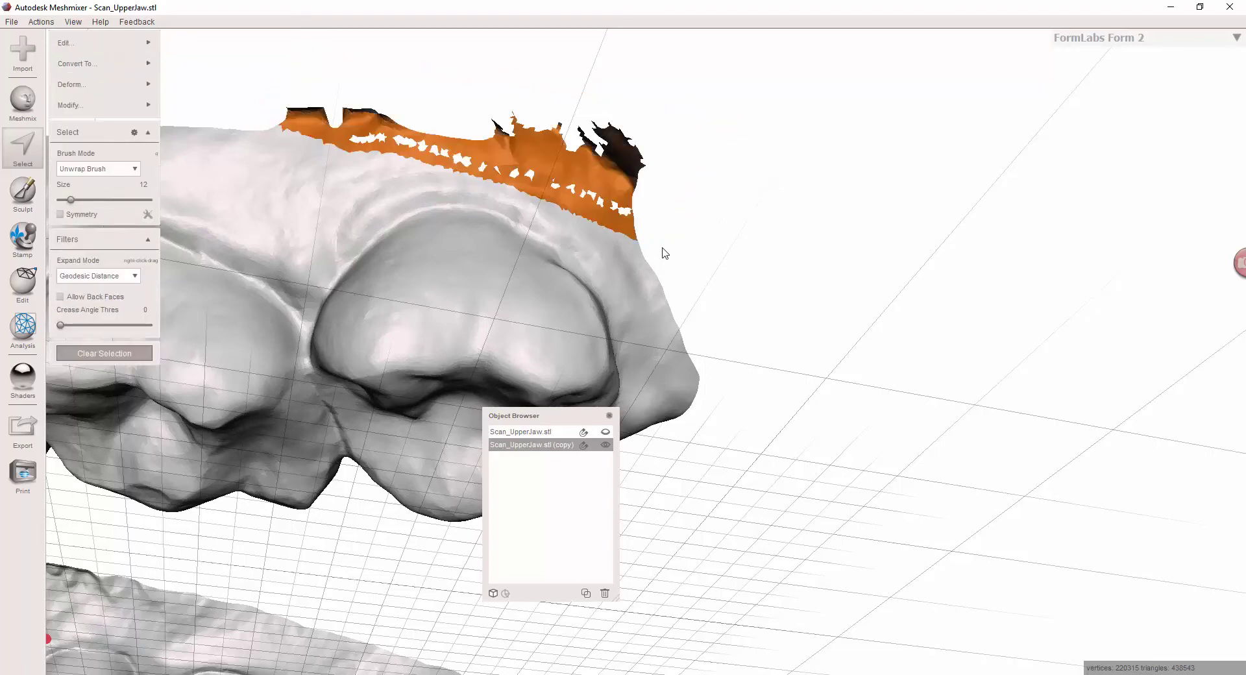
key(Delete)
mouse_move(579, 234)
right_down()
mouse_move(381, 150)
mouse_move(407, 189)
right_up()
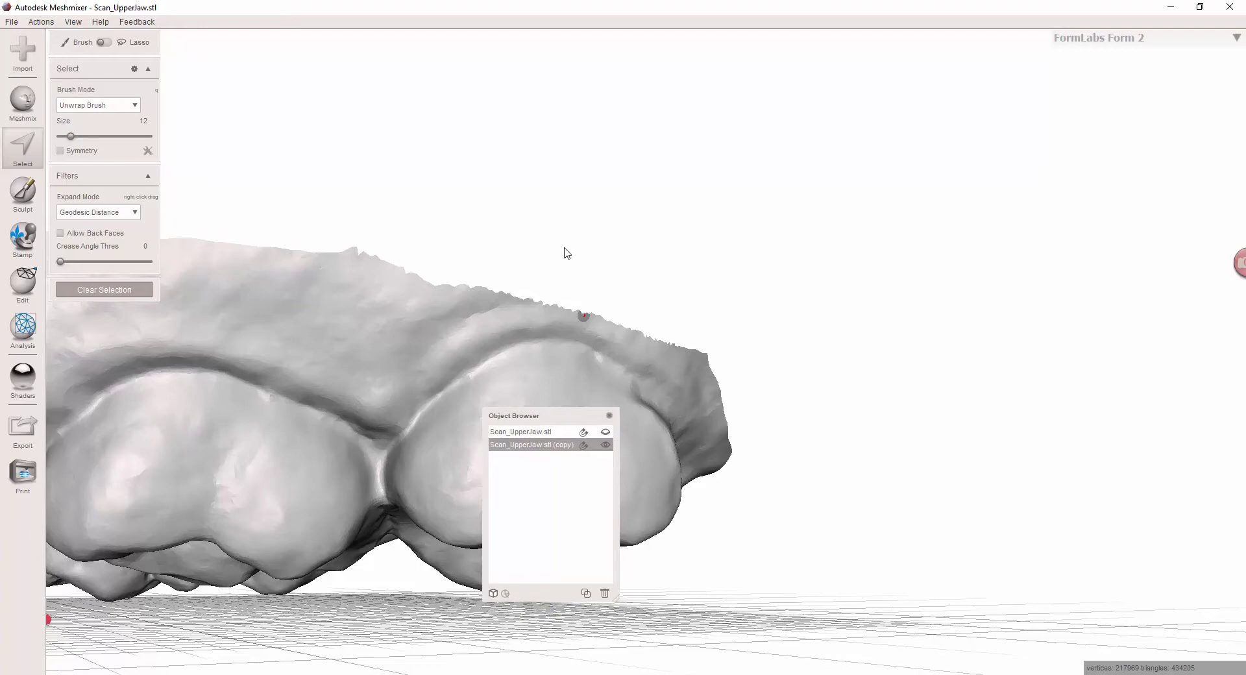
scroll(547, 263, down, 3)
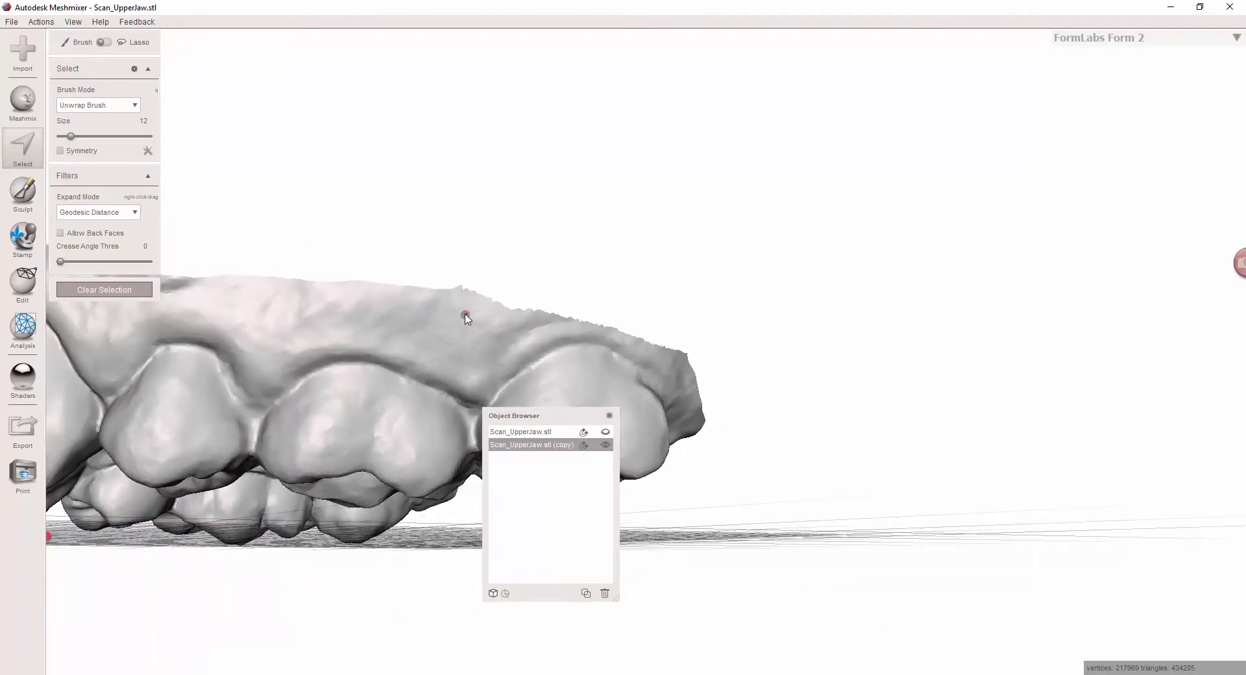
right_drag(462, 313, 565, 277)
right_drag(462, 274, 545, 281)
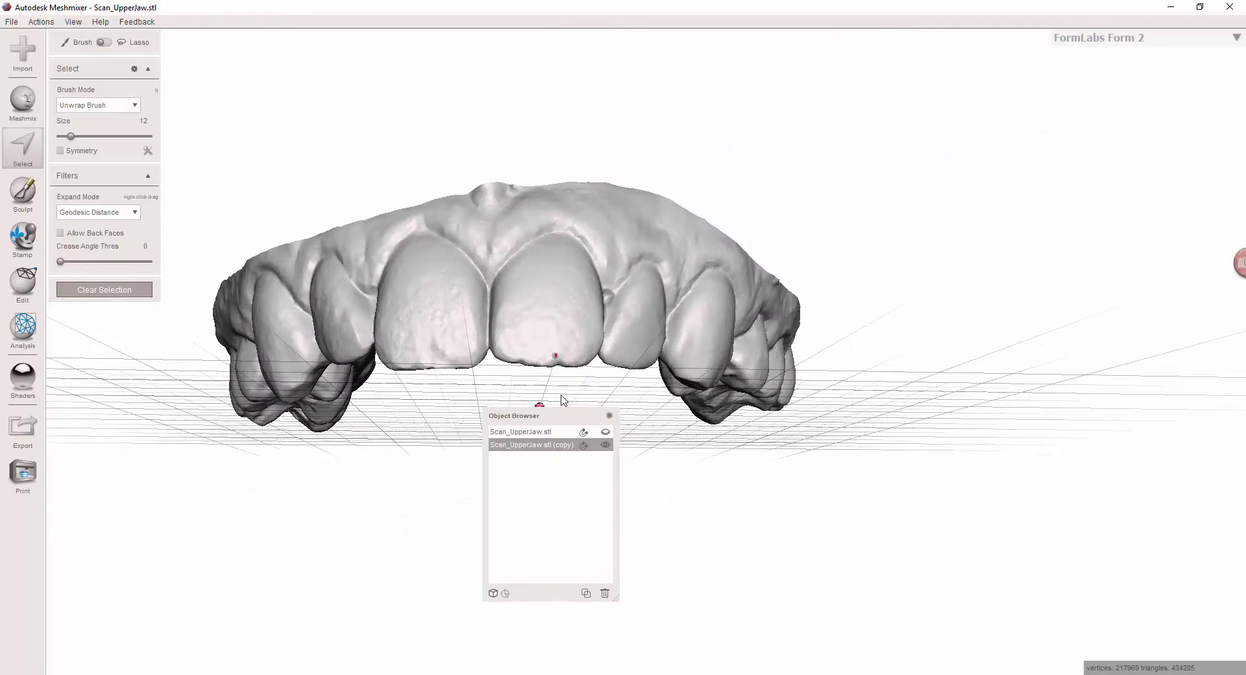
right_drag(606, 332, 599, 342)
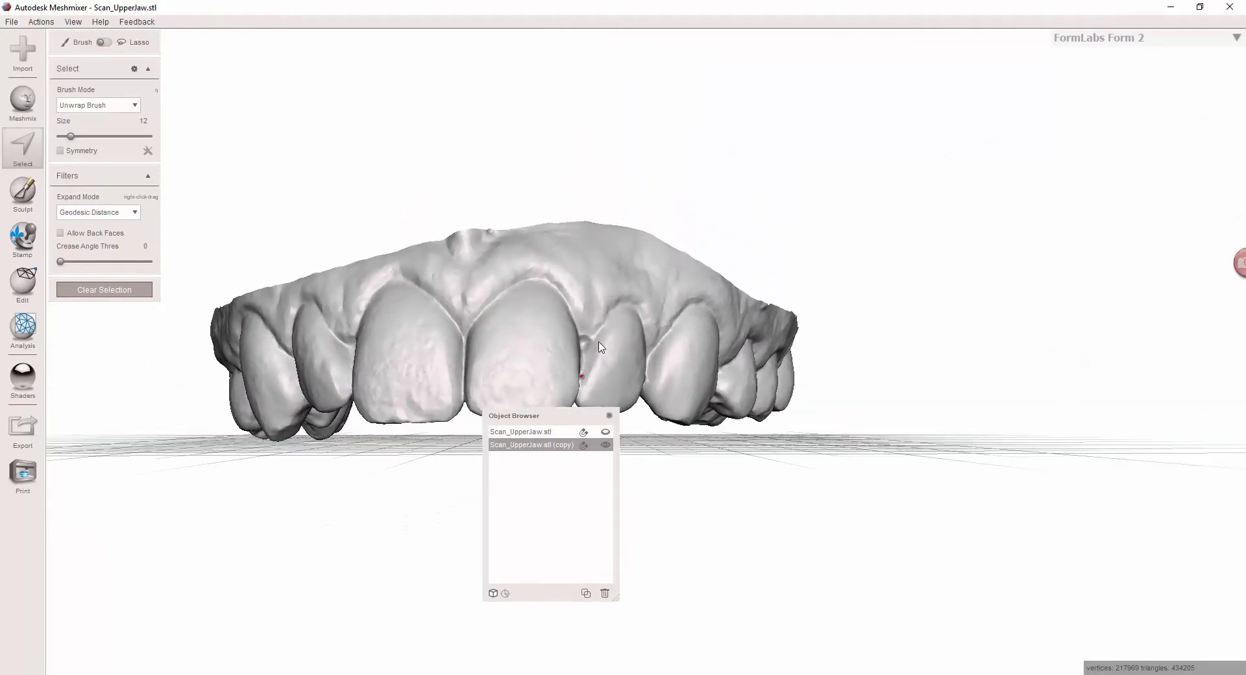
right_drag(601, 348, 443, 351)
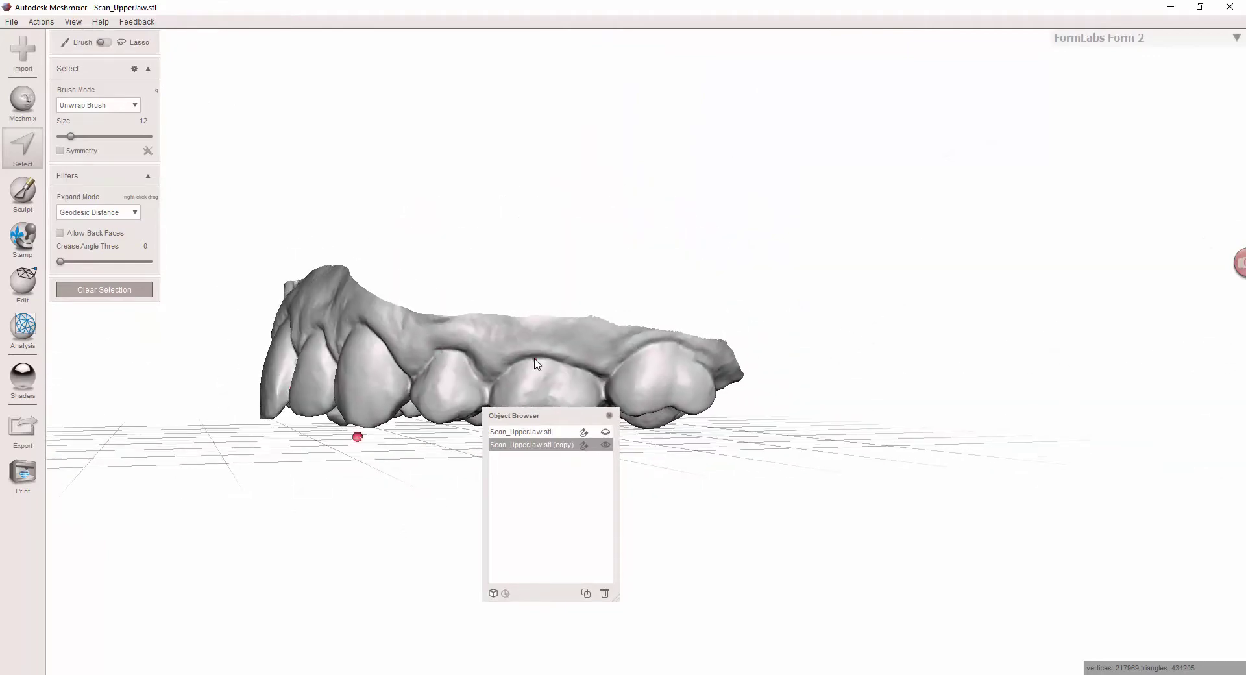
Step: Undo the edge deletions on the copy, then make the copy the only visible, active object again
key(ctrl+z)
key(ctrl+z)
key(ctrl+z)
click(570, 444)
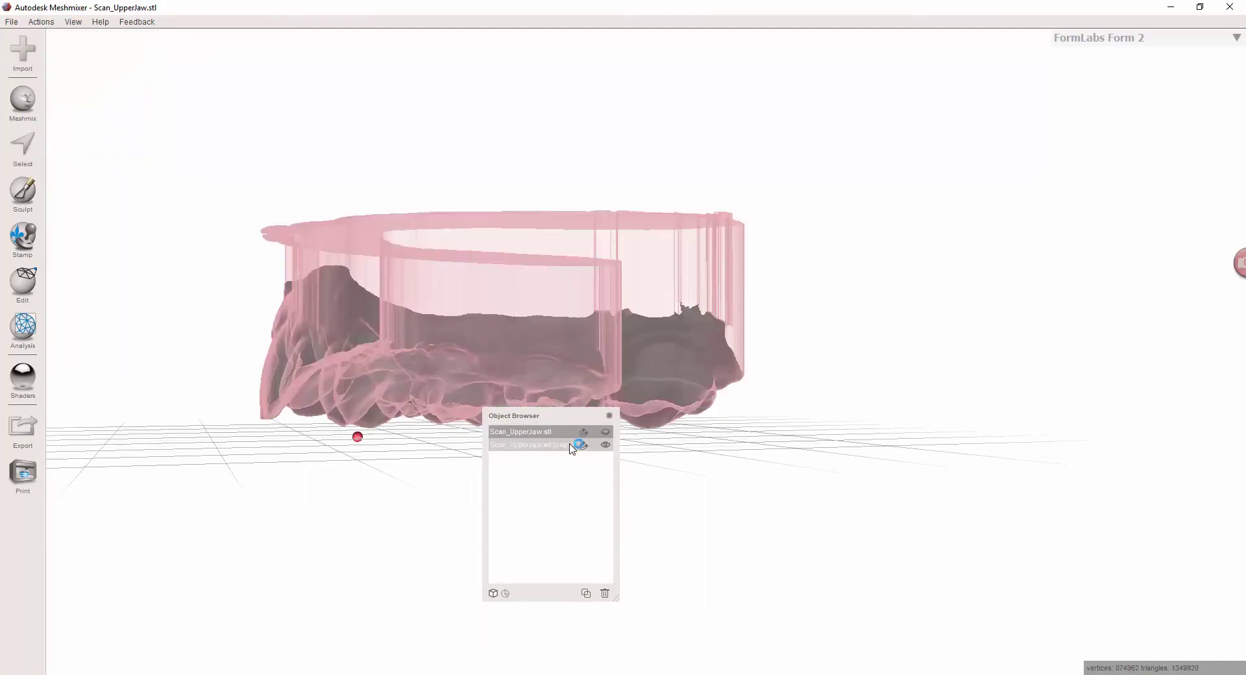
right_drag(450, 356, 620, 386)
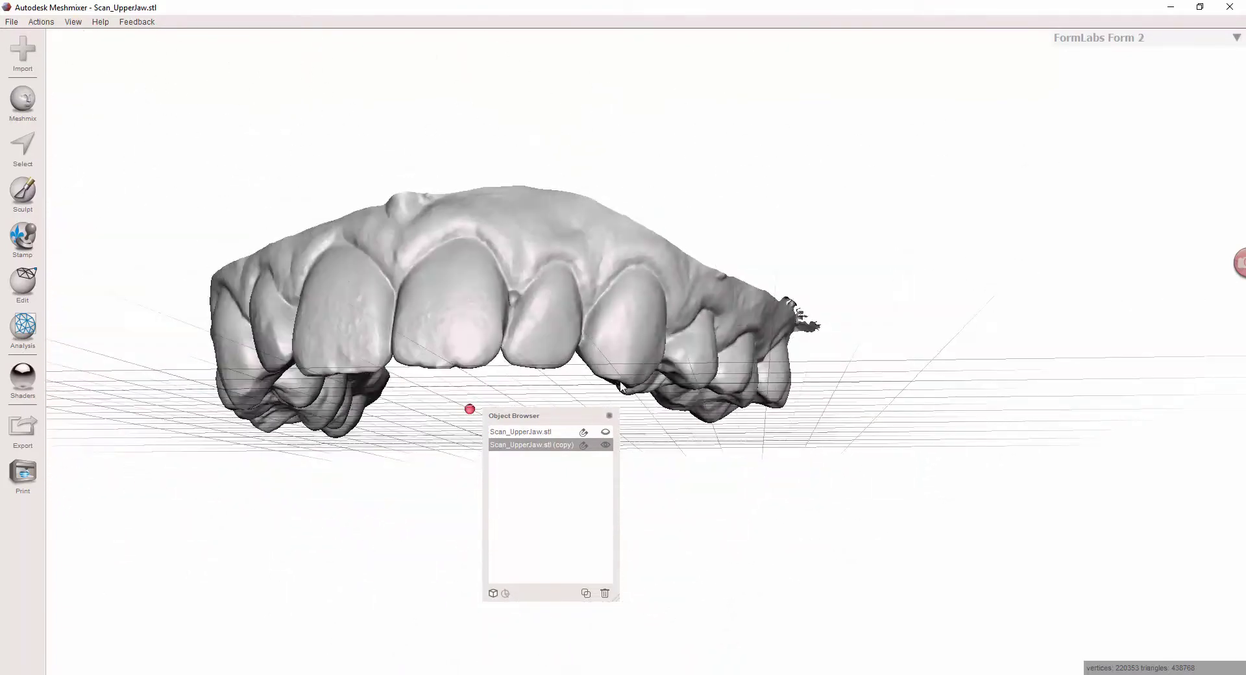
Step: Show and activate the extruded Scan_UpperJaw.stl, hide the copy, and check the extruded base from the underside and side
click(606, 444)
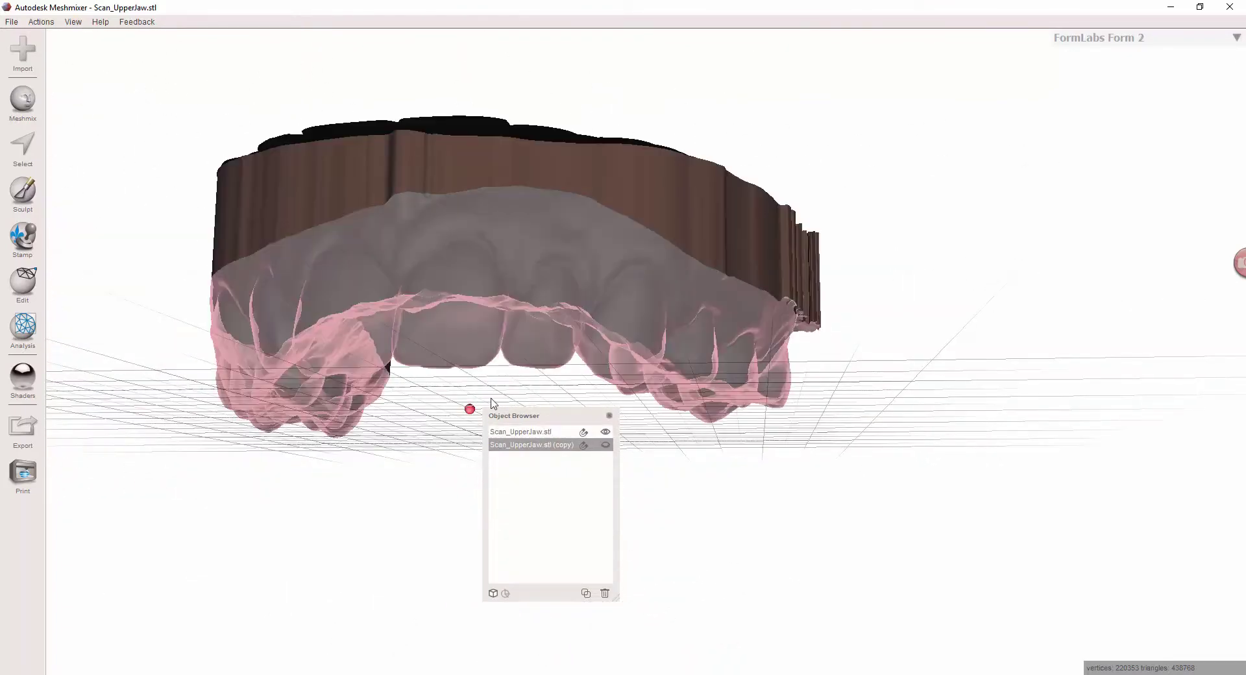
click(526, 432)
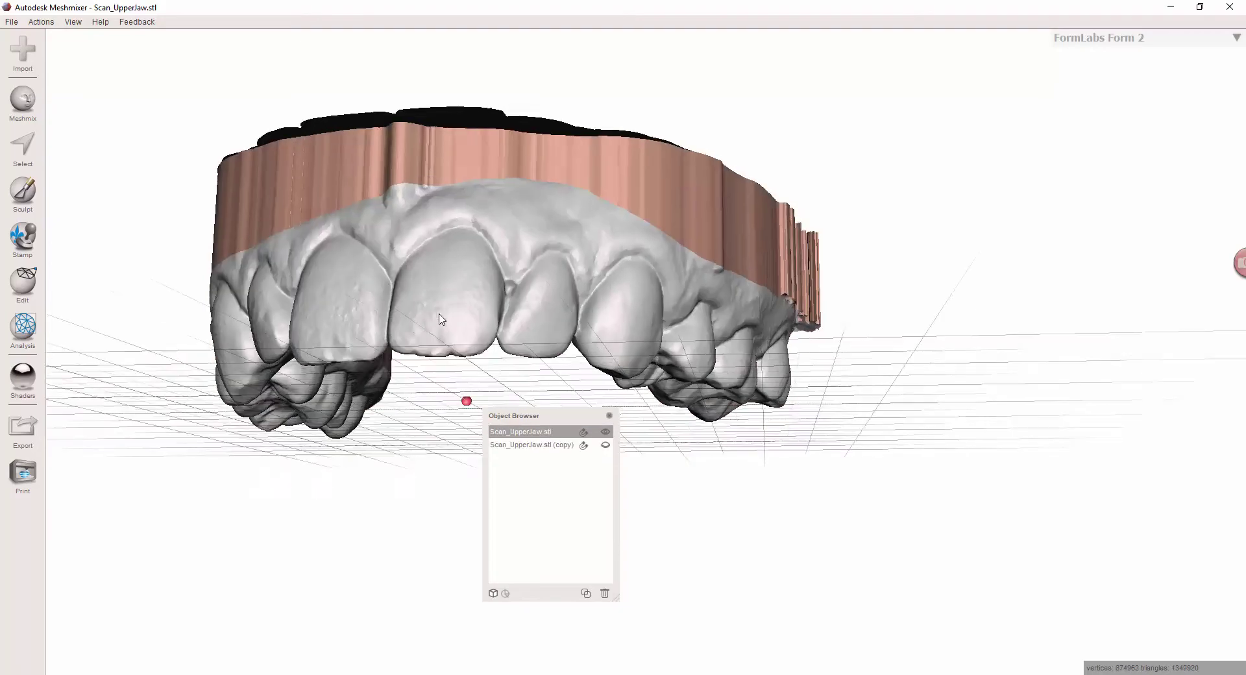
right_drag(437, 320, 512, 320)
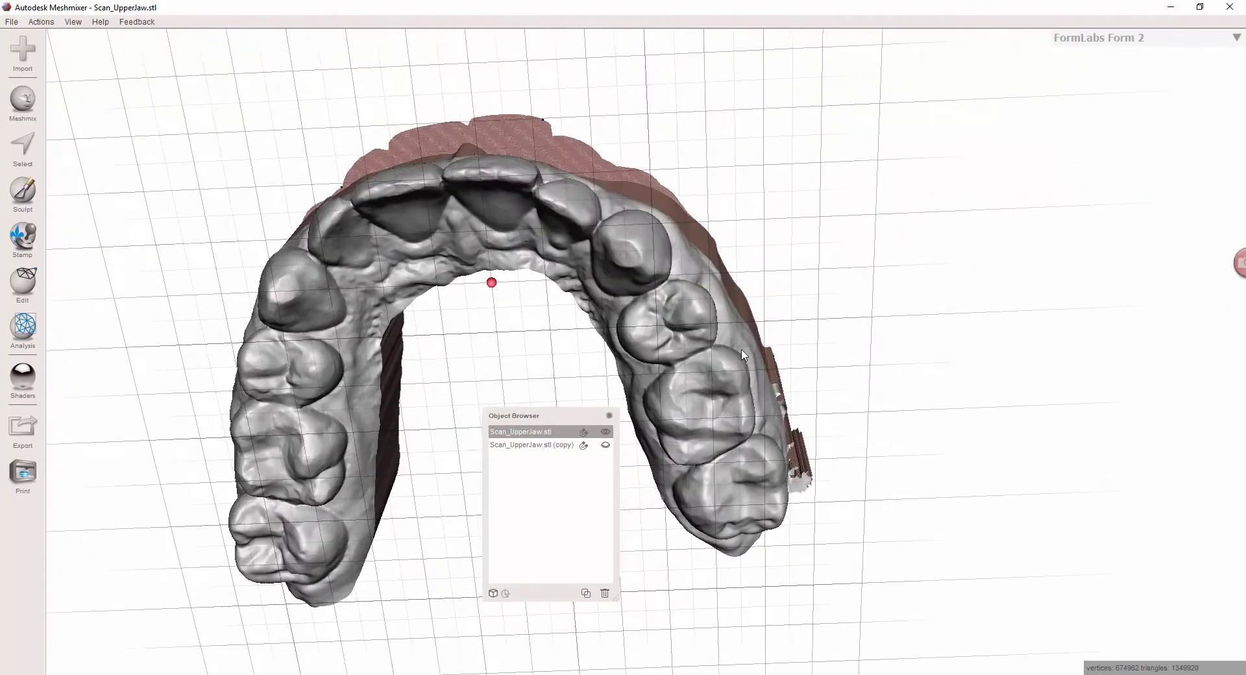
right_drag(744, 356, 551, 493)
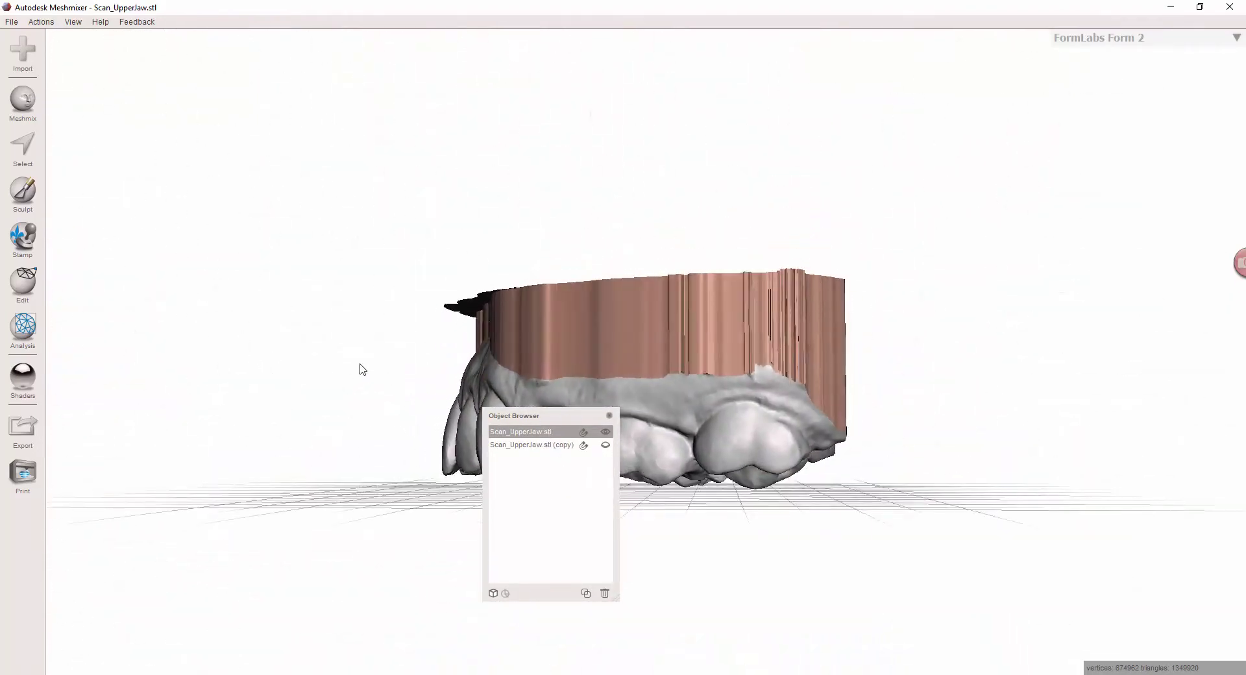
mouse_move(591, 357)
right_down()
mouse_move(555, 344)
mouse_move(570, 362)
right_up()
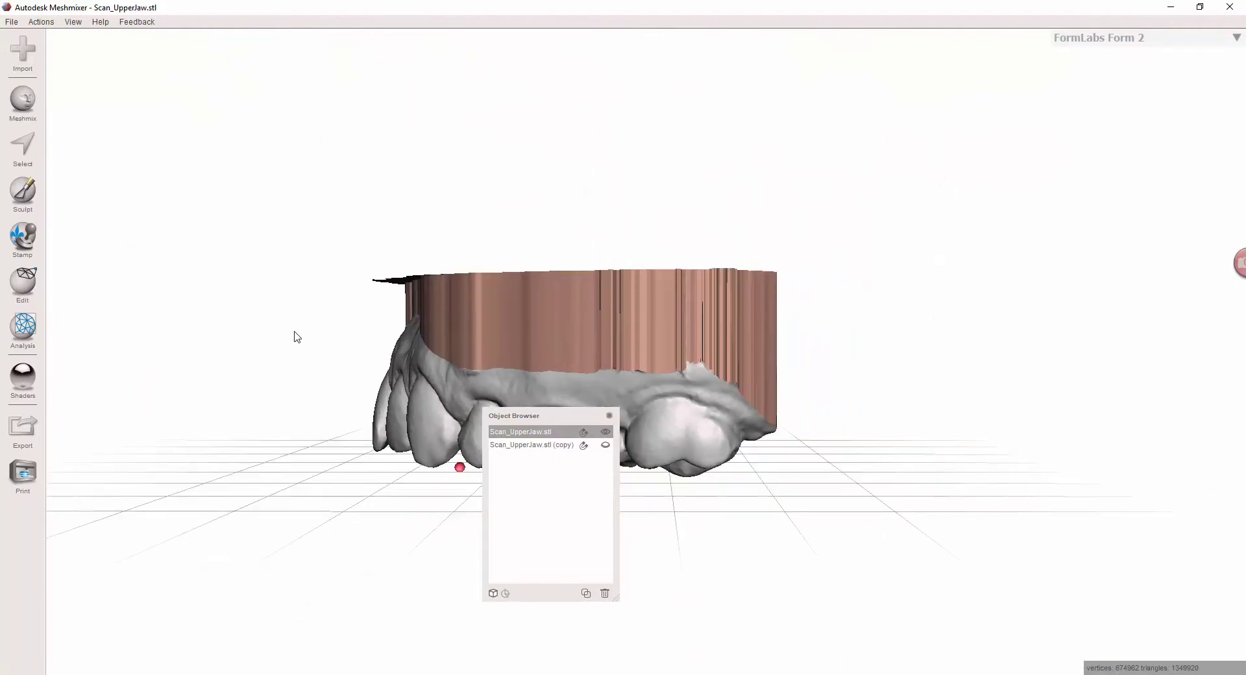
Step: Plane Cut both back ends of the extruded jaw behind the last molars, discarding the rear part and using Remeshed Fill
click(23, 286)
click(91, 147)
drag(606, 343, 494, 314)
drag(552, 376, 719, 380)
right_drag(720, 380, 812, 312)
drag(815, 376, 835, 420)
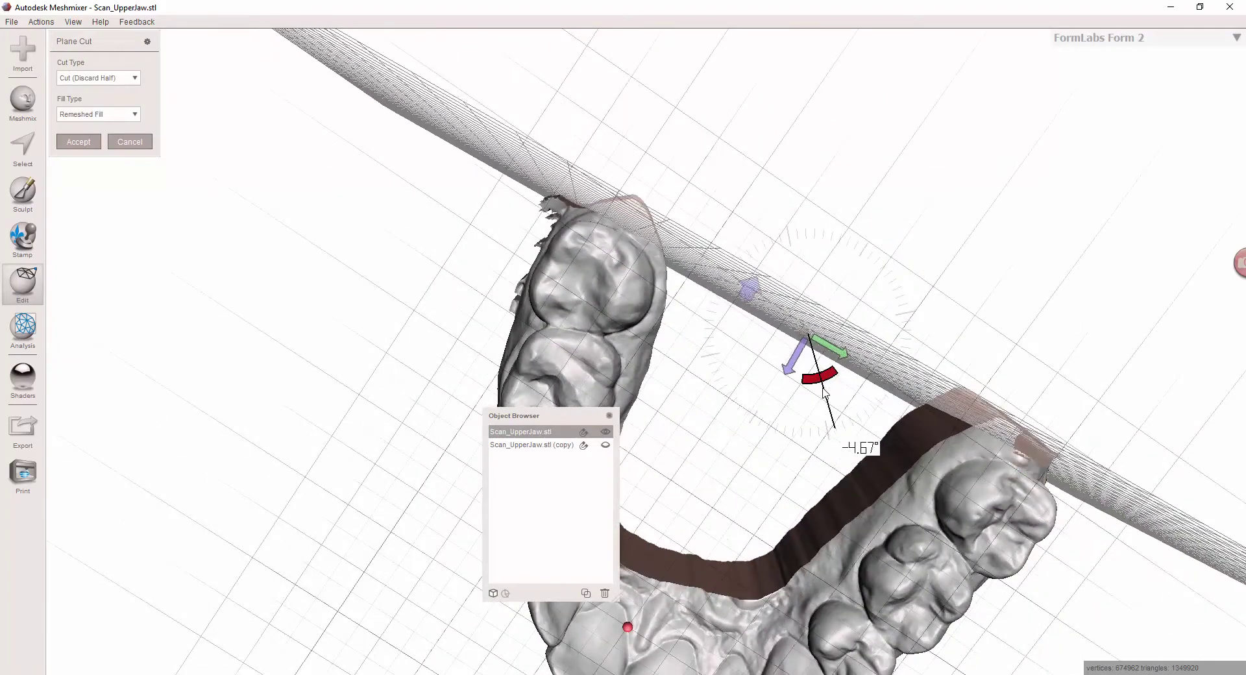
right_drag(835, 420, 766, 273)
drag(770, 260, 770, 286)
click(78, 142)
Step: Hollow the trimmed upper jaw model and accept the result
click(23, 329)
click(23, 286)
click(91, 229)
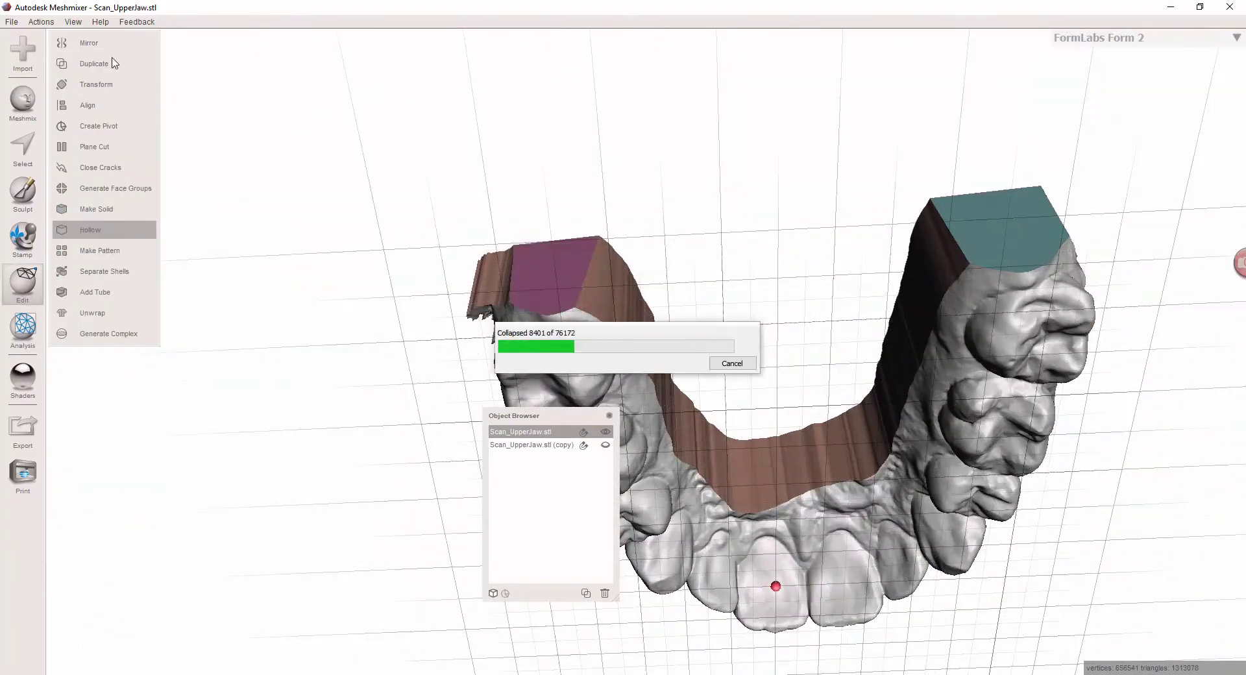
click(79, 320)
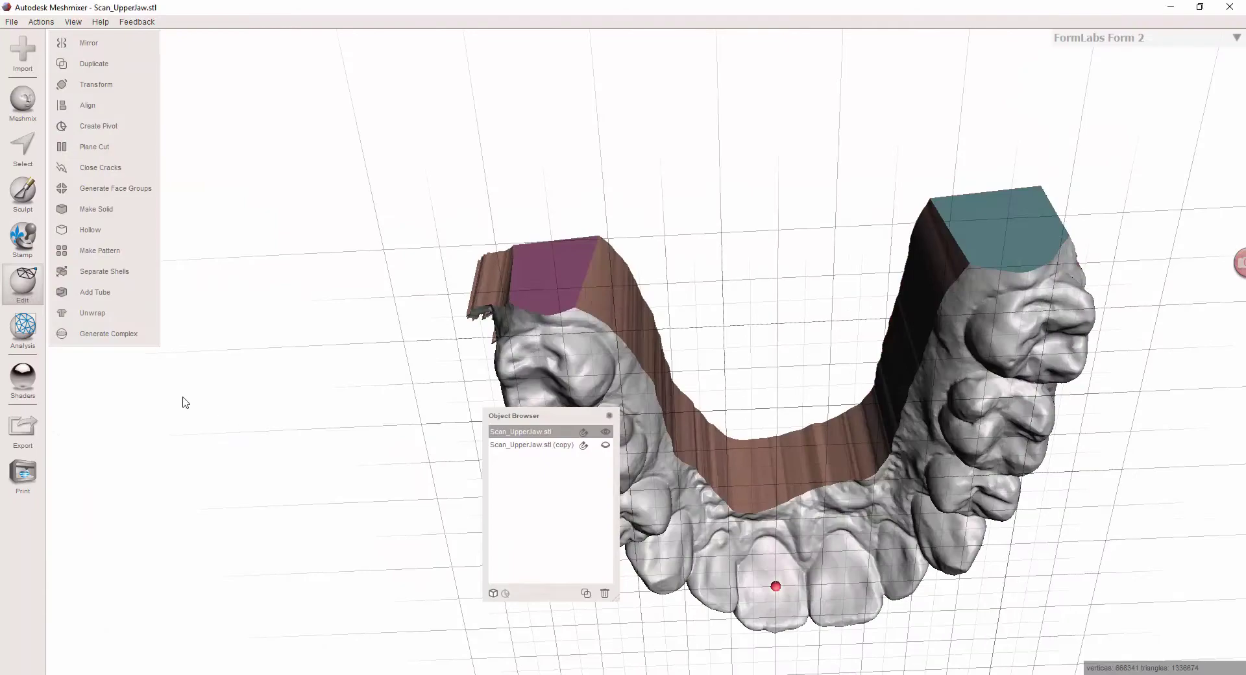
Step: Set up a horizontal Plane Cut through the hollowed jaw that keeps the teeth side, close the Object Browser and check the cut level
right_drag(186, 402, 552, 464)
right_drag(296, 295, 348, 343)
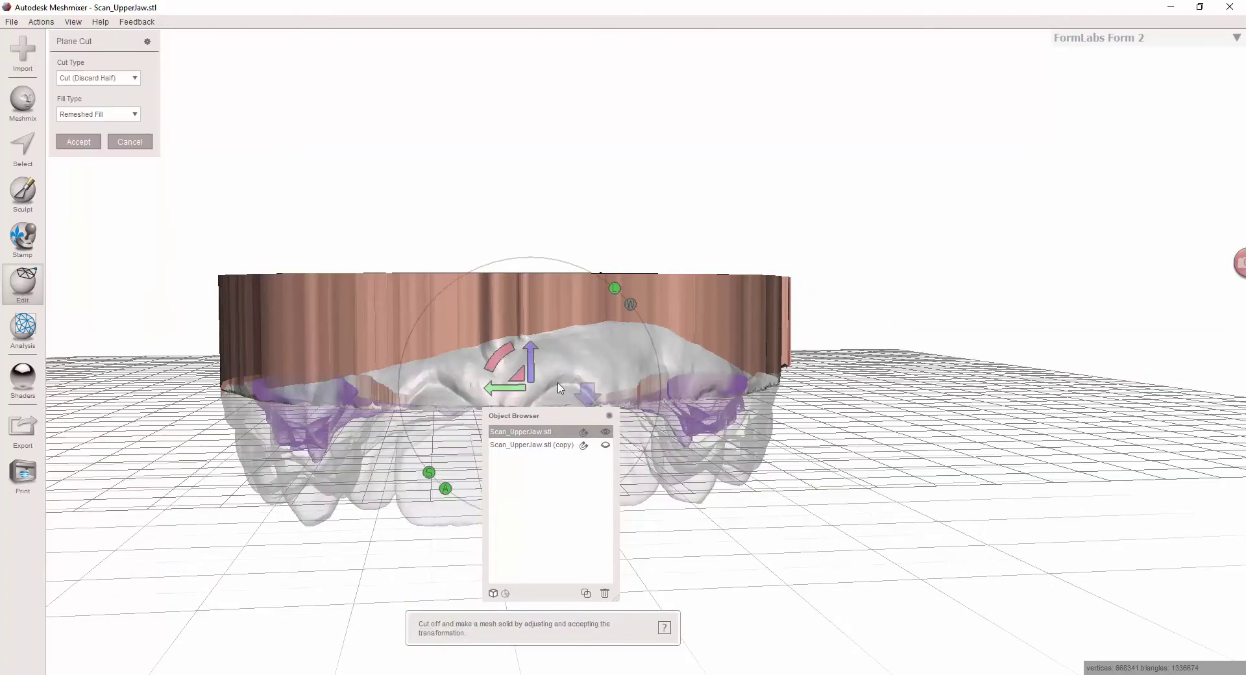
click(610, 416)
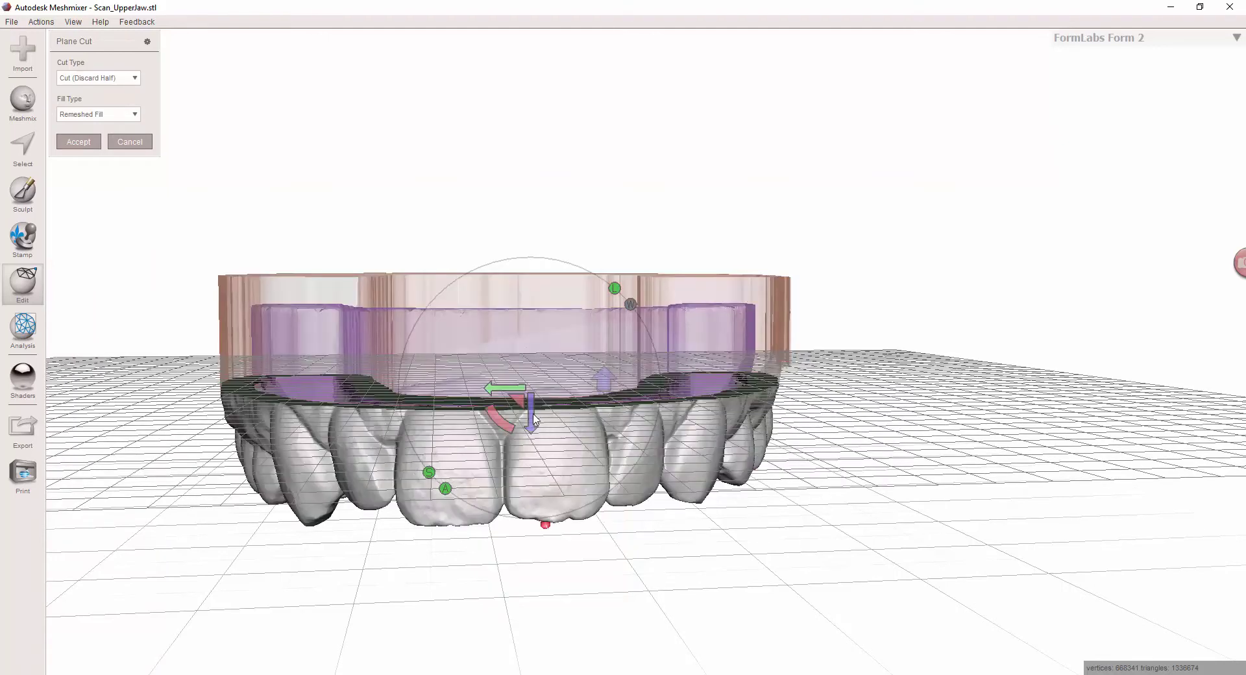
right_drag(501, 277, 494, 305)
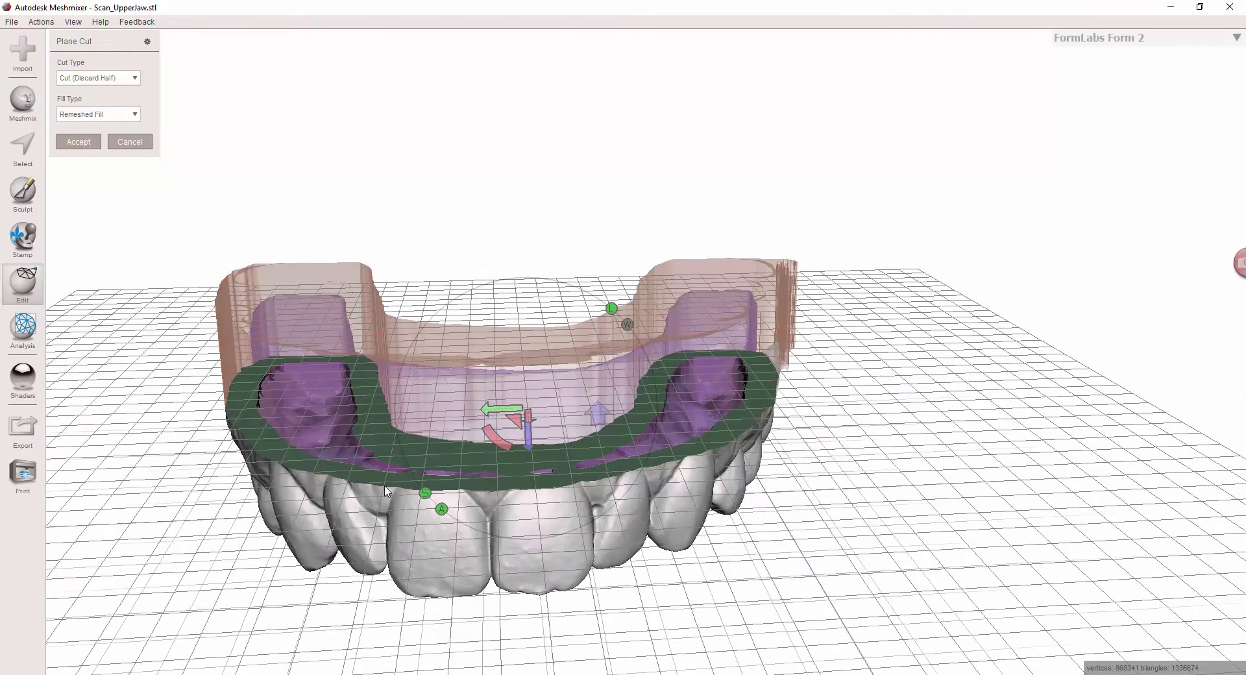
right_drag(717, 407, 715, 376)
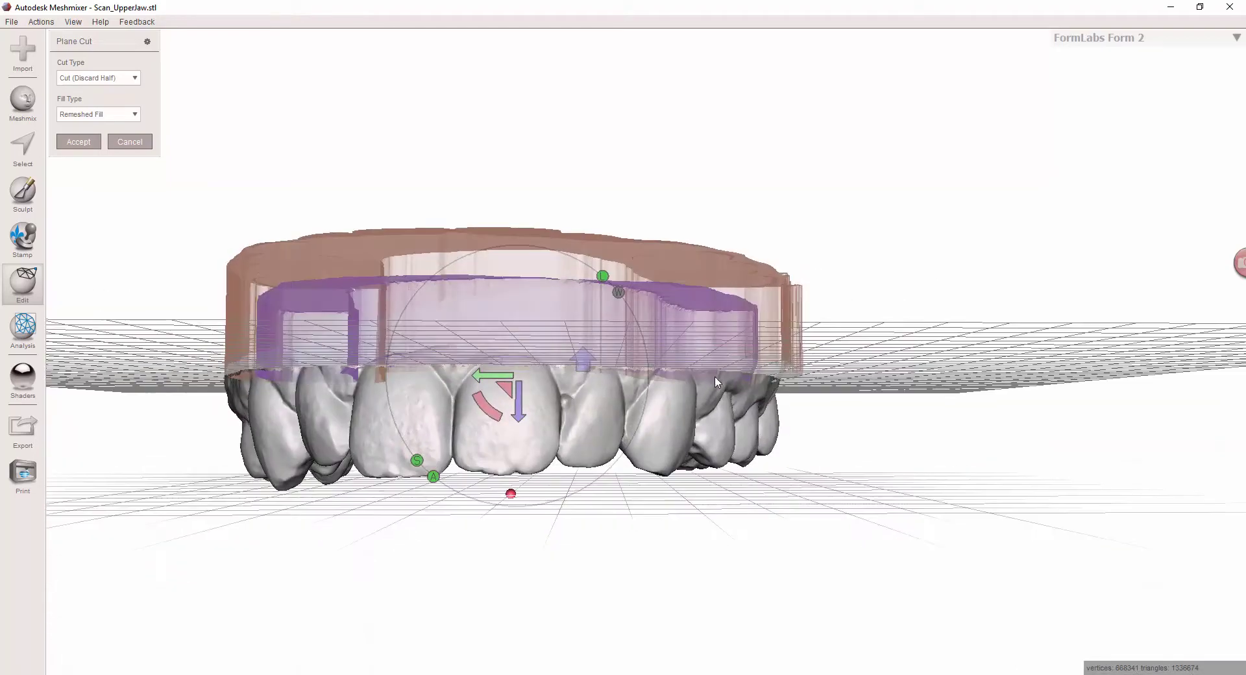
right_drag(433, 242, 474, 315)
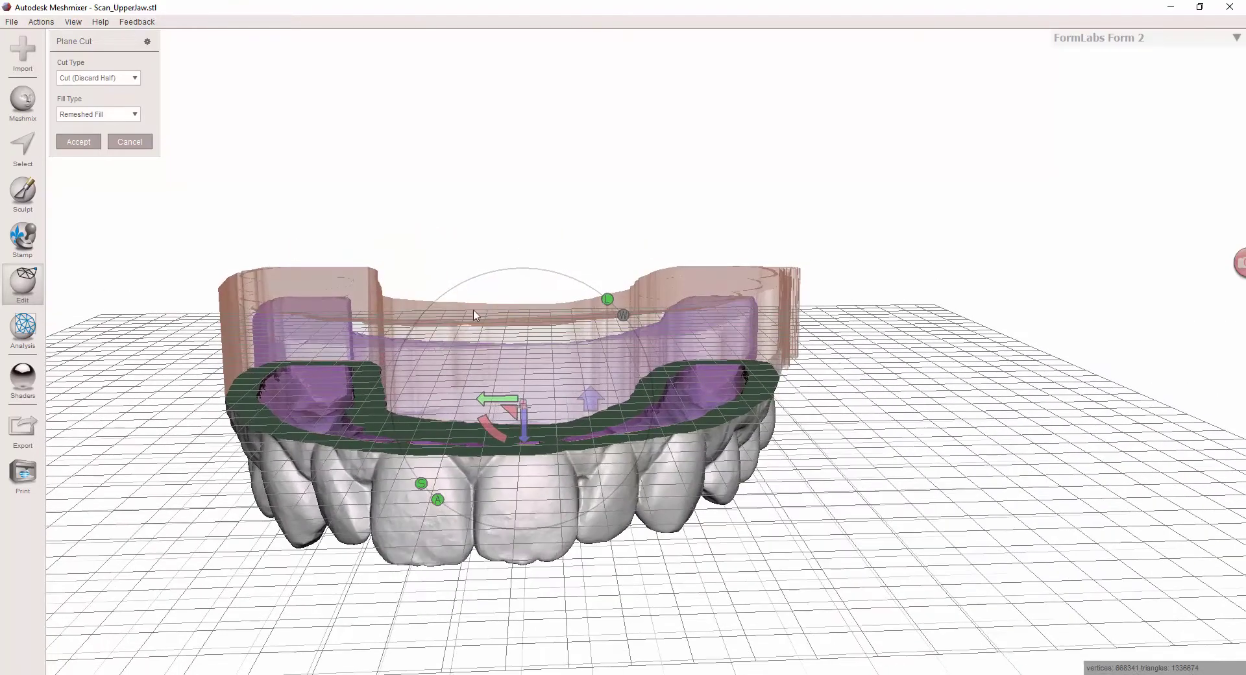
right_drag(526, 426, 803, 346)
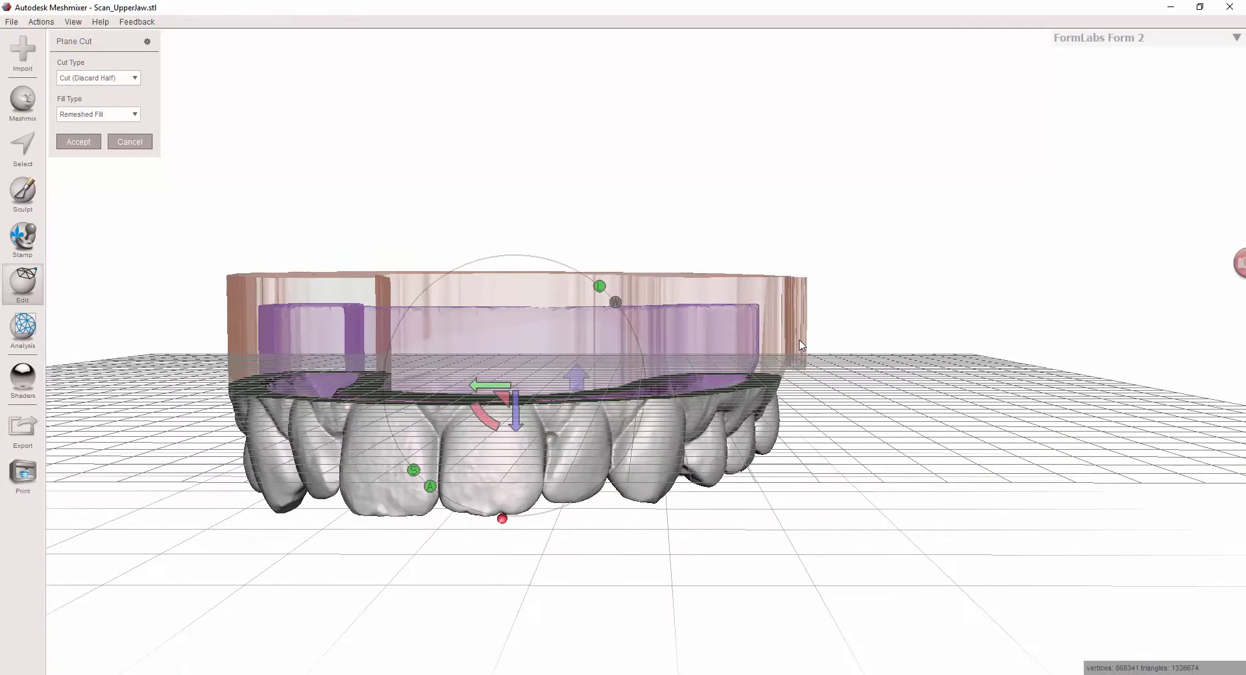
right_drag(517, 342, 529, 350)
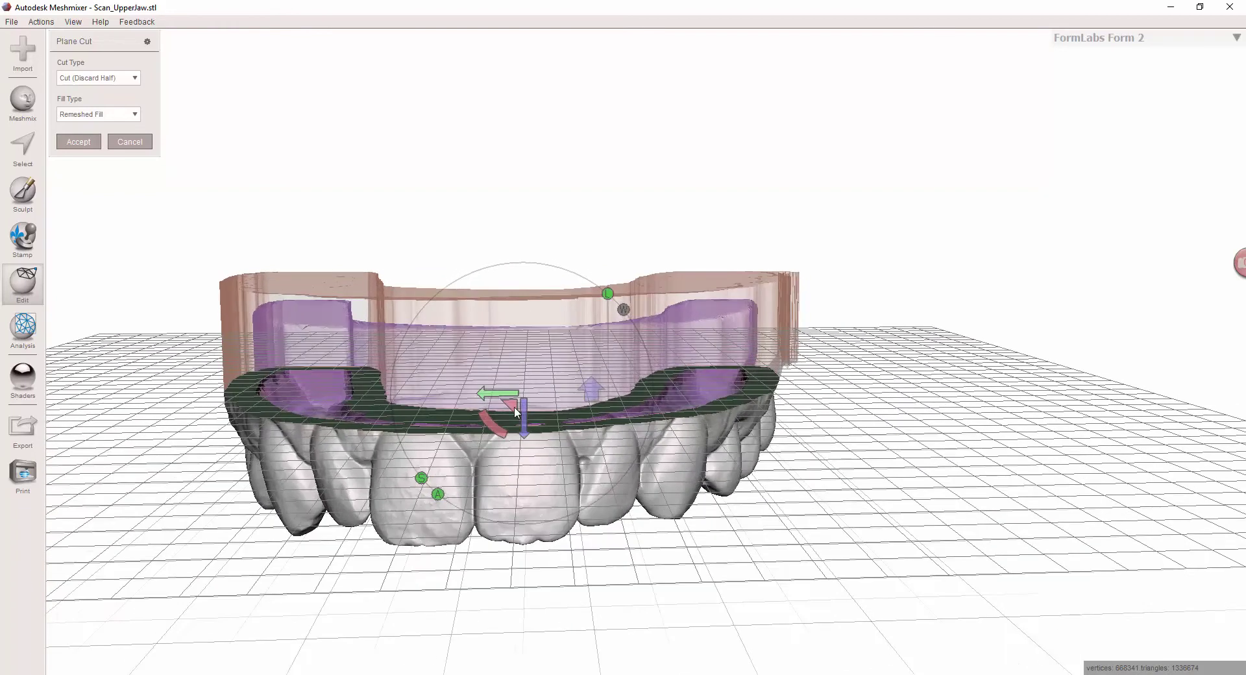
Step: Raise the cutting plane into the extruded base above the gum and accept the cut to open the hollow model
drag(523, 410, 526, 376)
right_drag(440, 201, 439, 299)
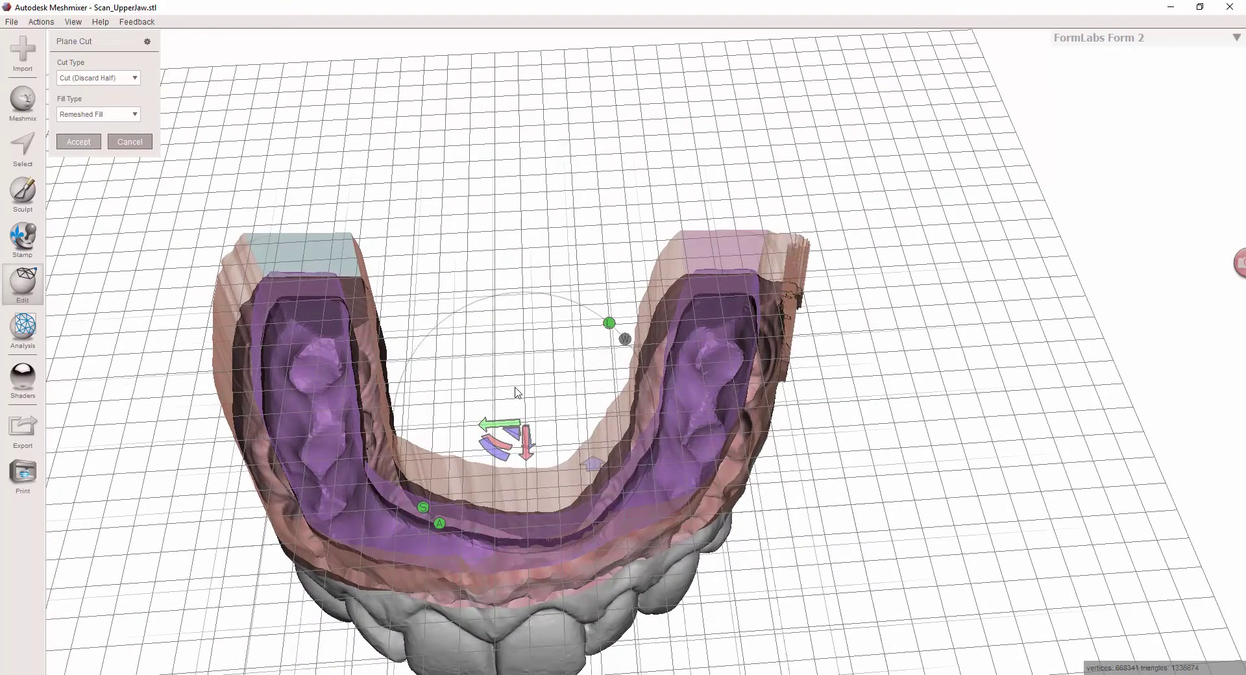
middle_drag(452, 429, 445, 367)
right_drag(444, 368, 441, 444)
right_drag(542, 392, 527, 305)
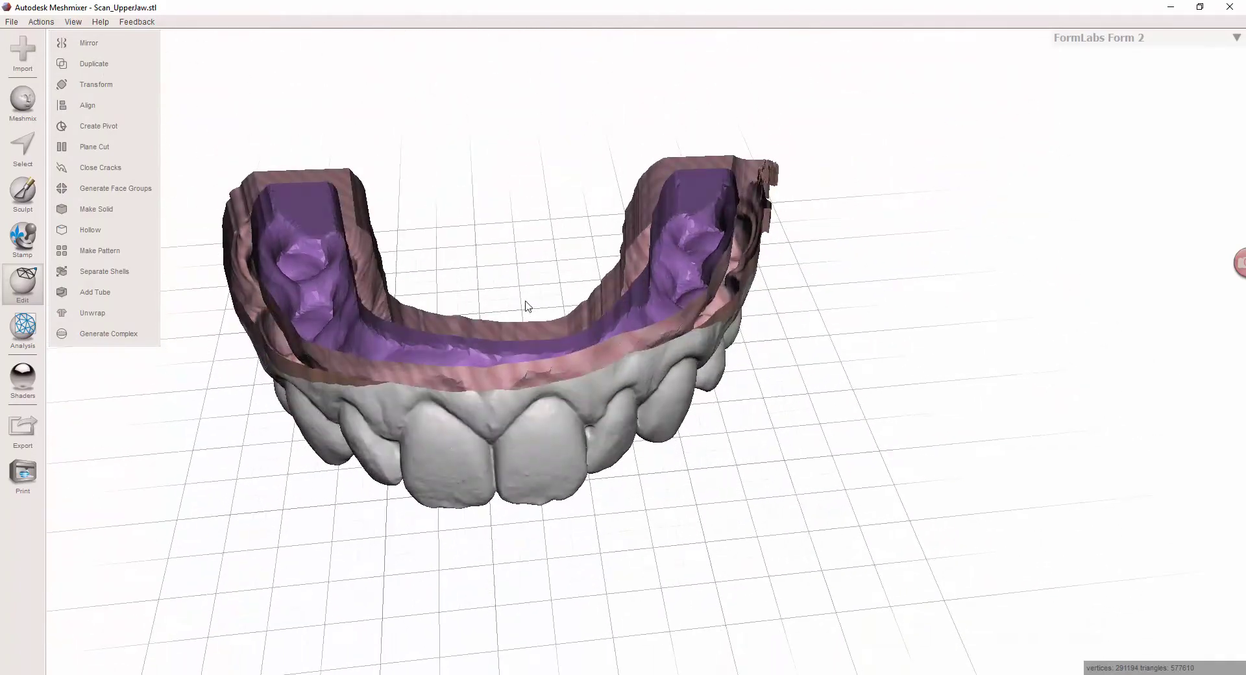
Step: Run the Inspector on the hollowed jaw and examine its open borders and the ragged edge beside the last molar
click(22, 326)
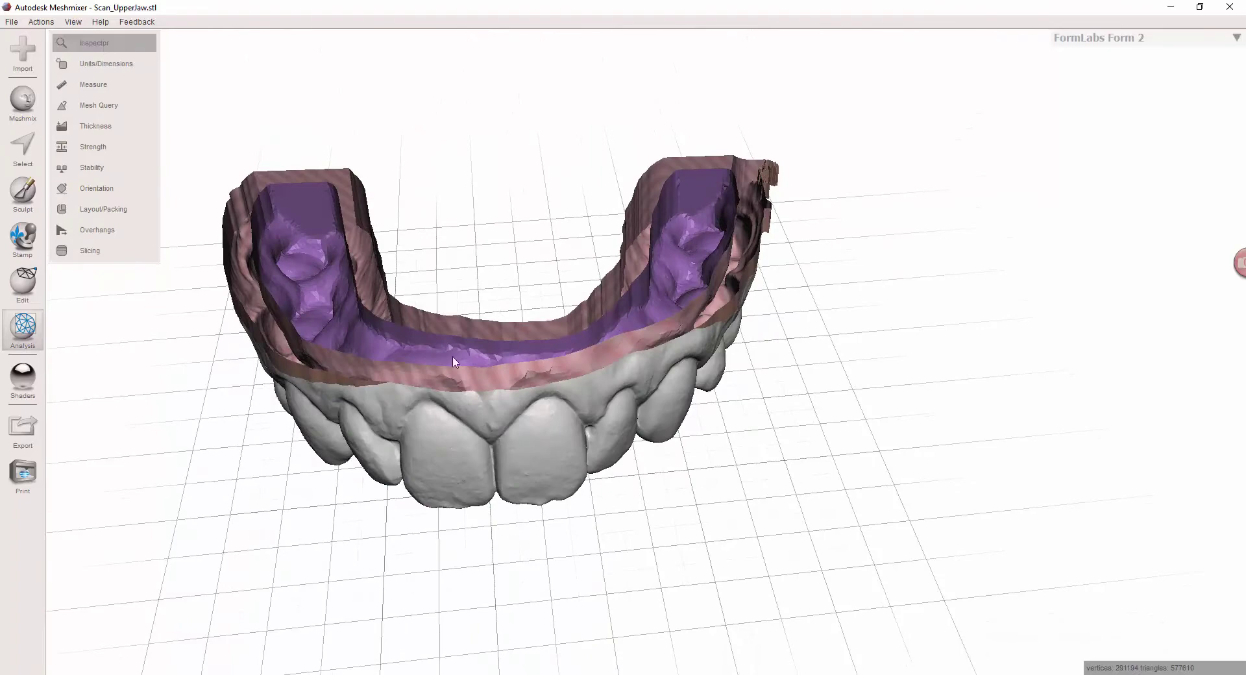
right_drag(669, 240, 776, 185)
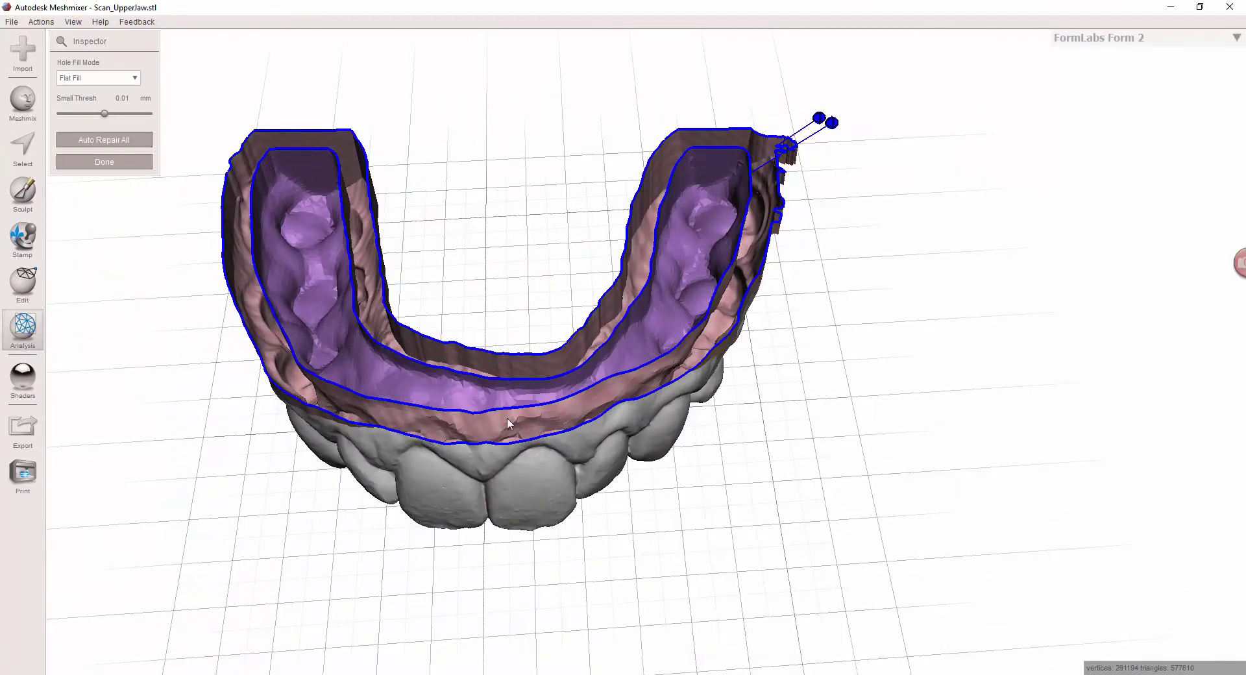
right_drag(508, 273, 777, 303)
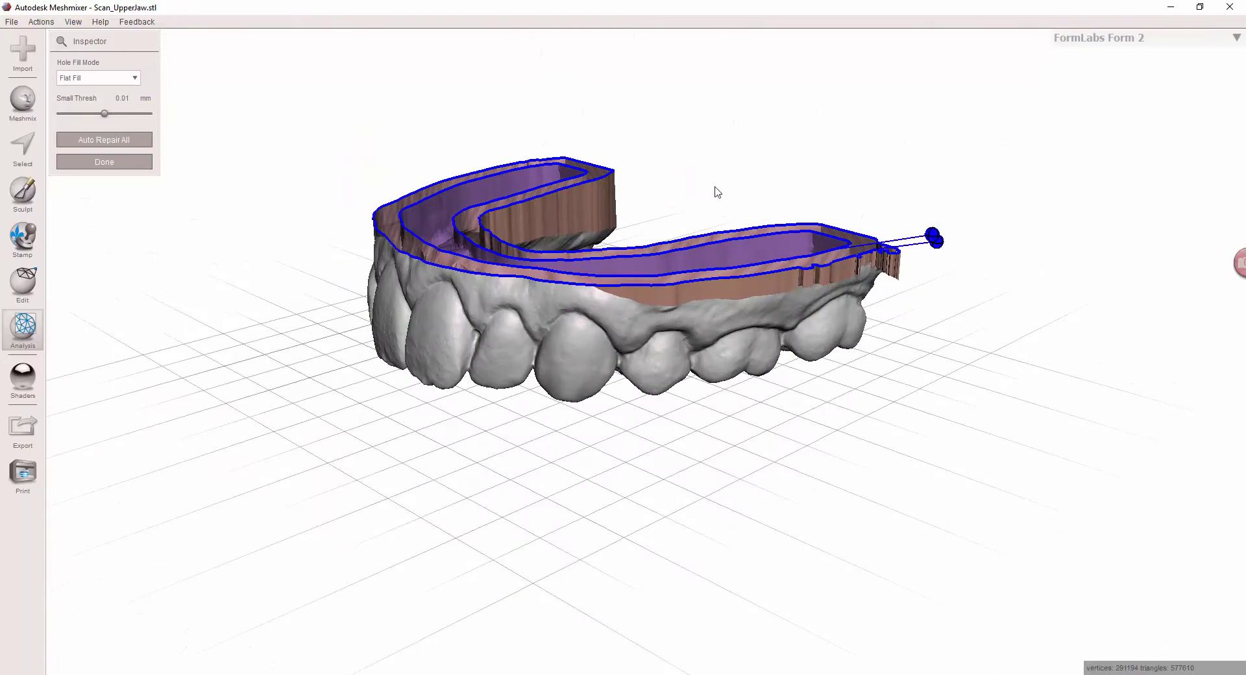
right_drag(717, 192, 520, 332)
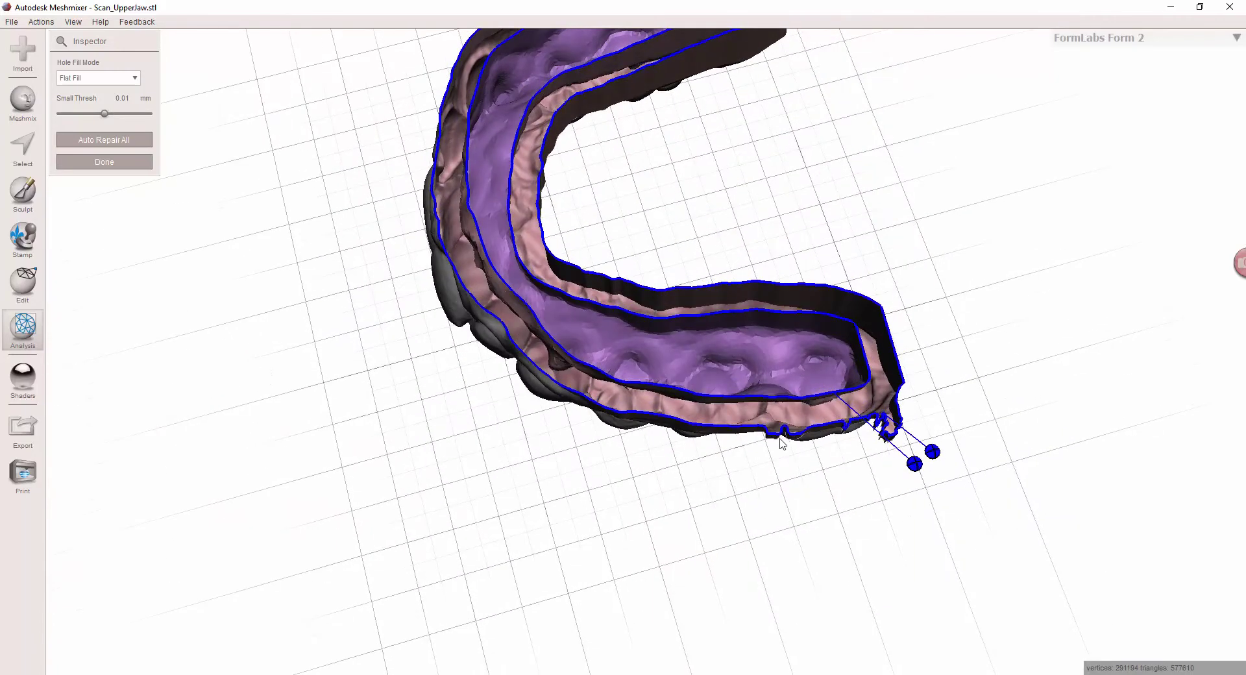
right_drag(782, 443, 811, 423)
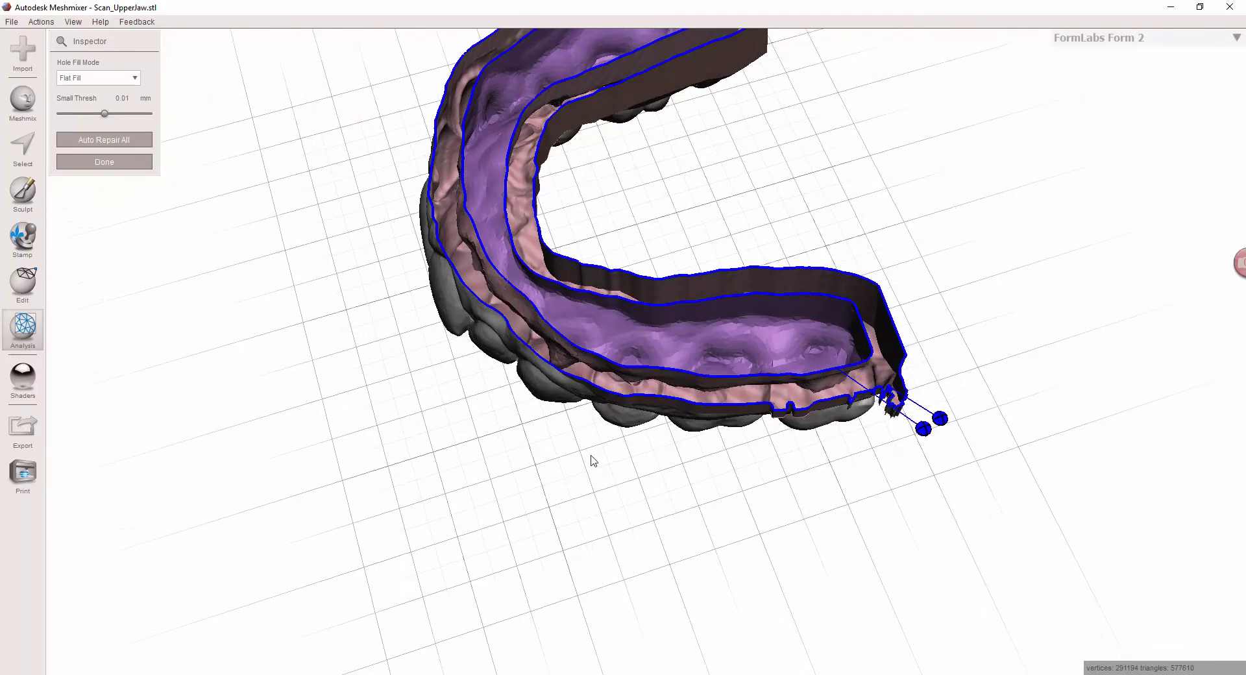
right_drag(591, 461, 756, 375)
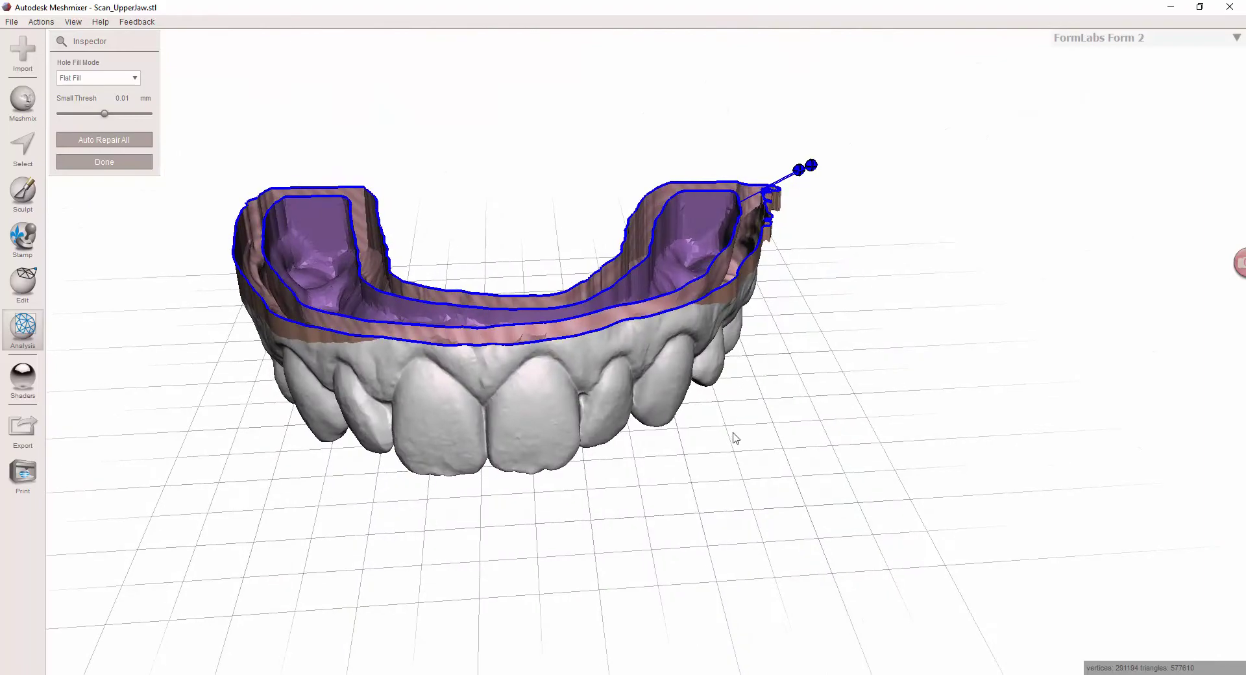
right_drag(735, 439, 726, 499)
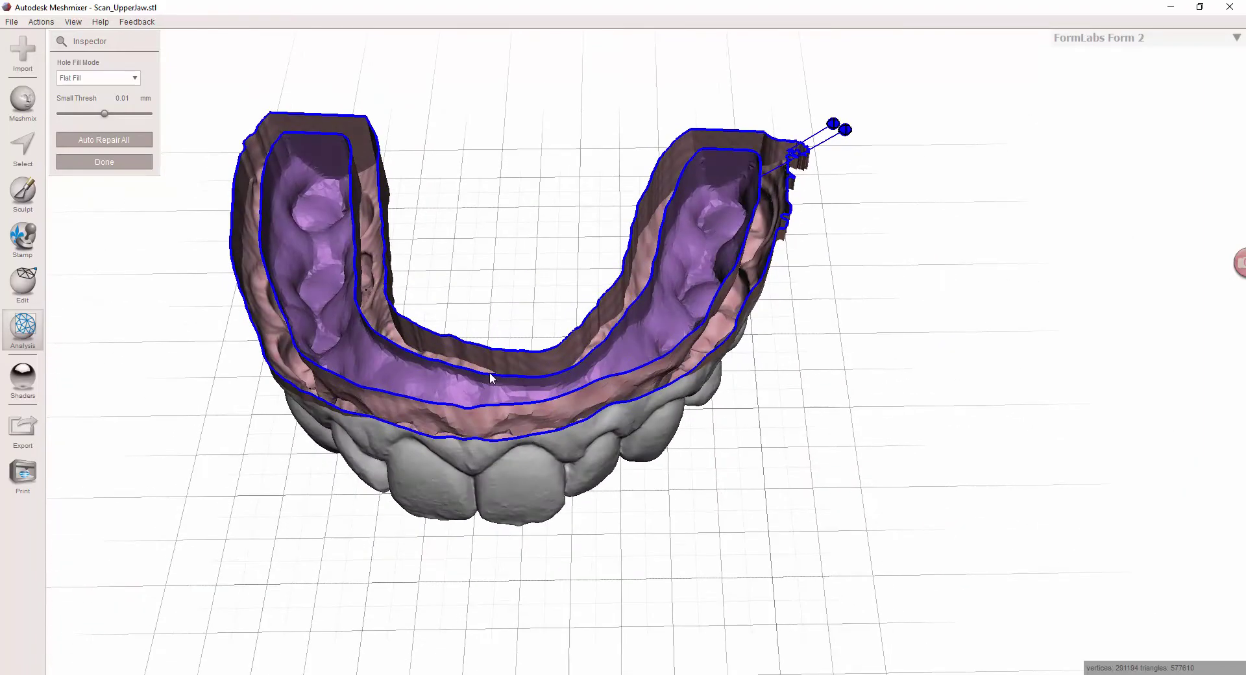
right_drag(492, 378, 763, 244)
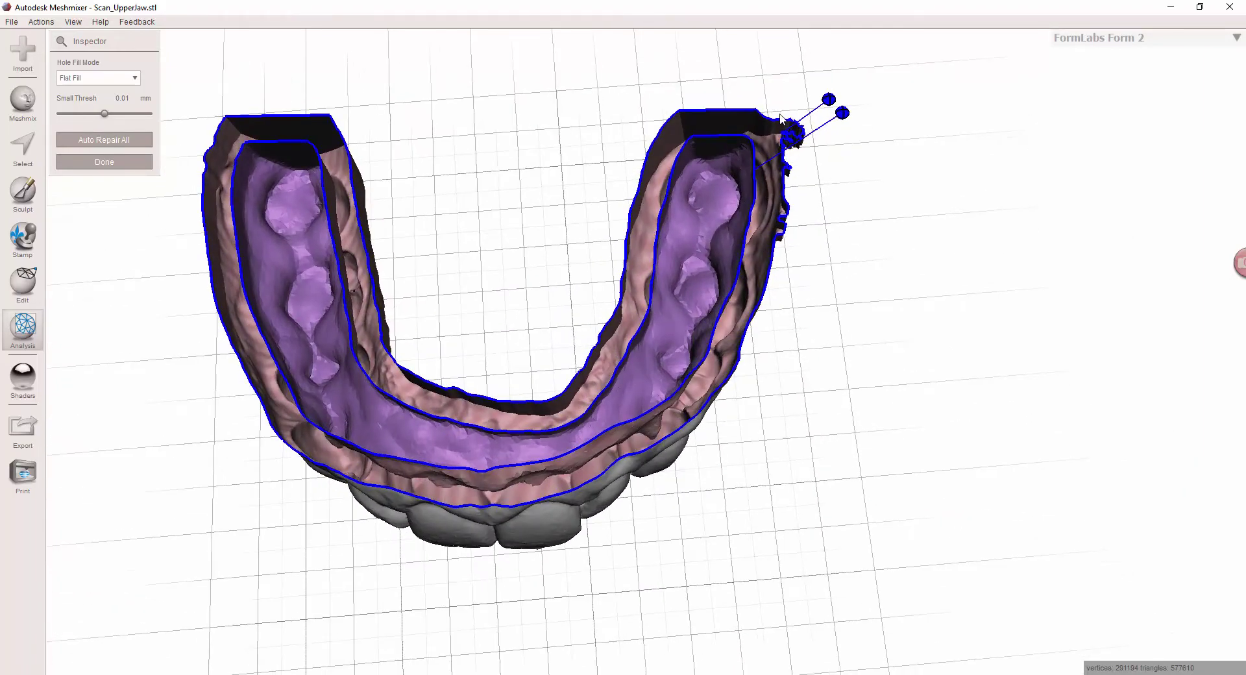
mouse_move(525, 347)
right_down()
mouse_move(537, 183)
mouse_move(514, 62)
mouse_move(525, 338)
right_up()
right_drag(240, 294, 635, 267)
middle_drag(761, 320, 643, 339)
scroll(644, 340, up, 3)
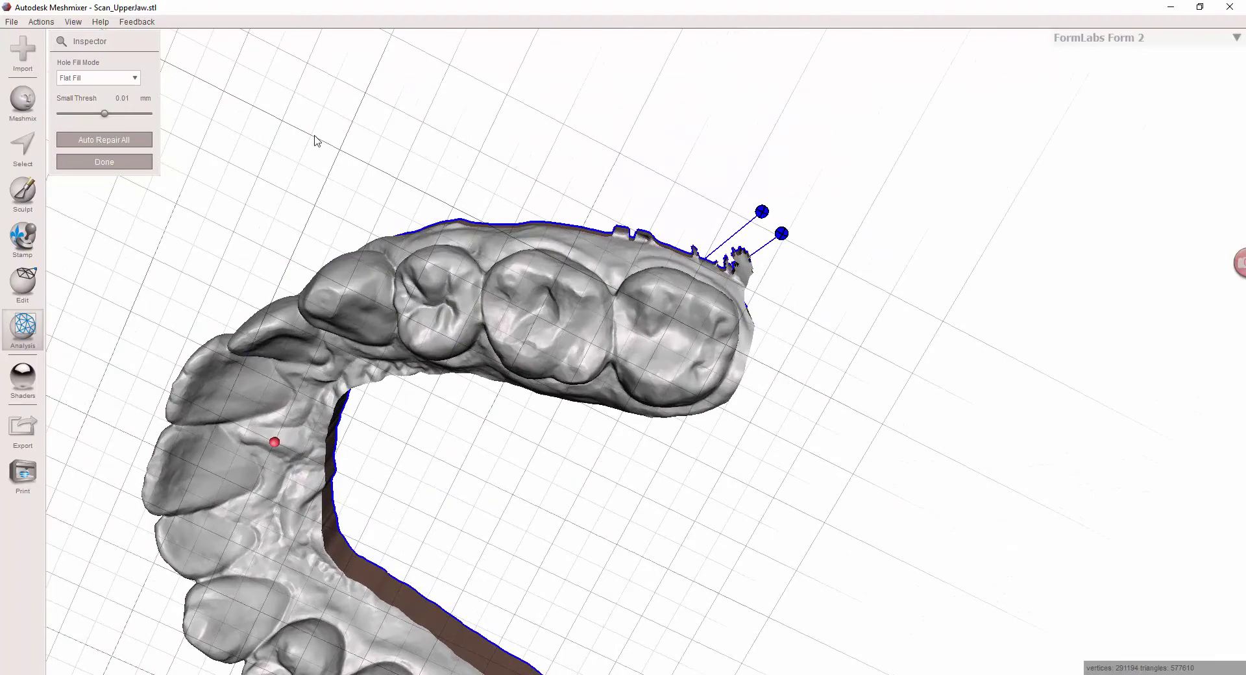
right_drag(316, 141, 437, 492)
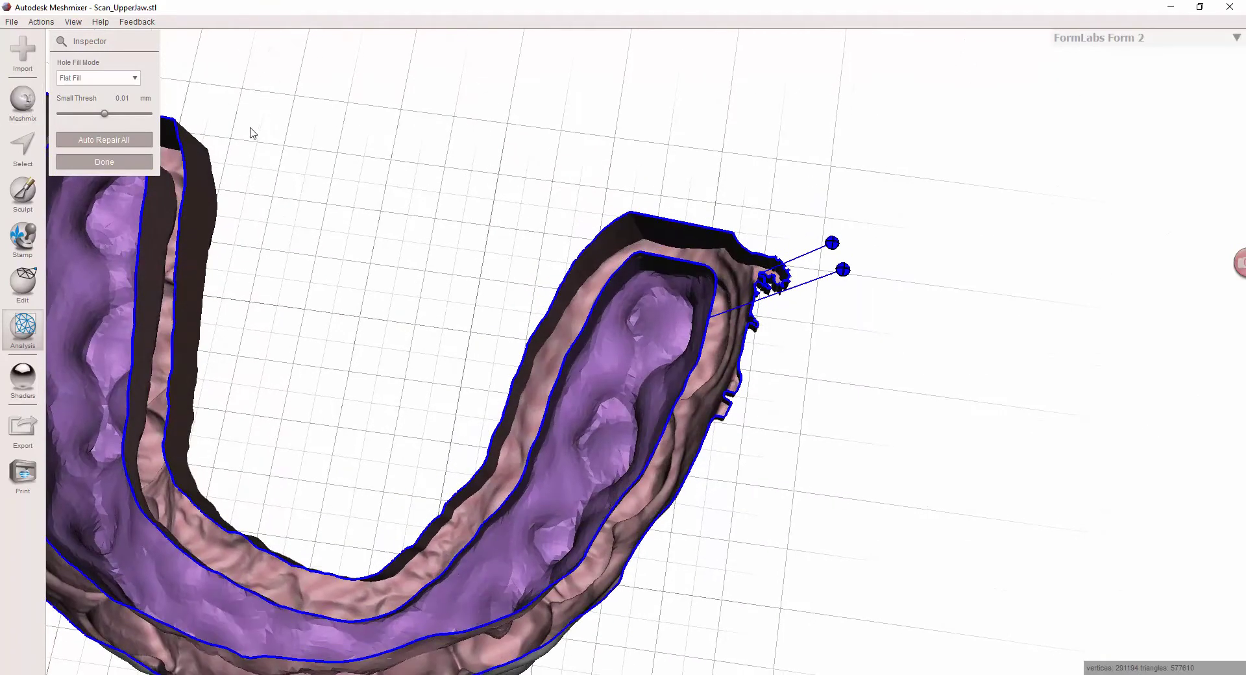
Step: Show the Object Browser, leave the Inspector, and make Scan_UpperJaw.stl (copy) visible and active beside the hollowed model
click(103, 22)
mouse_move(76, 24)
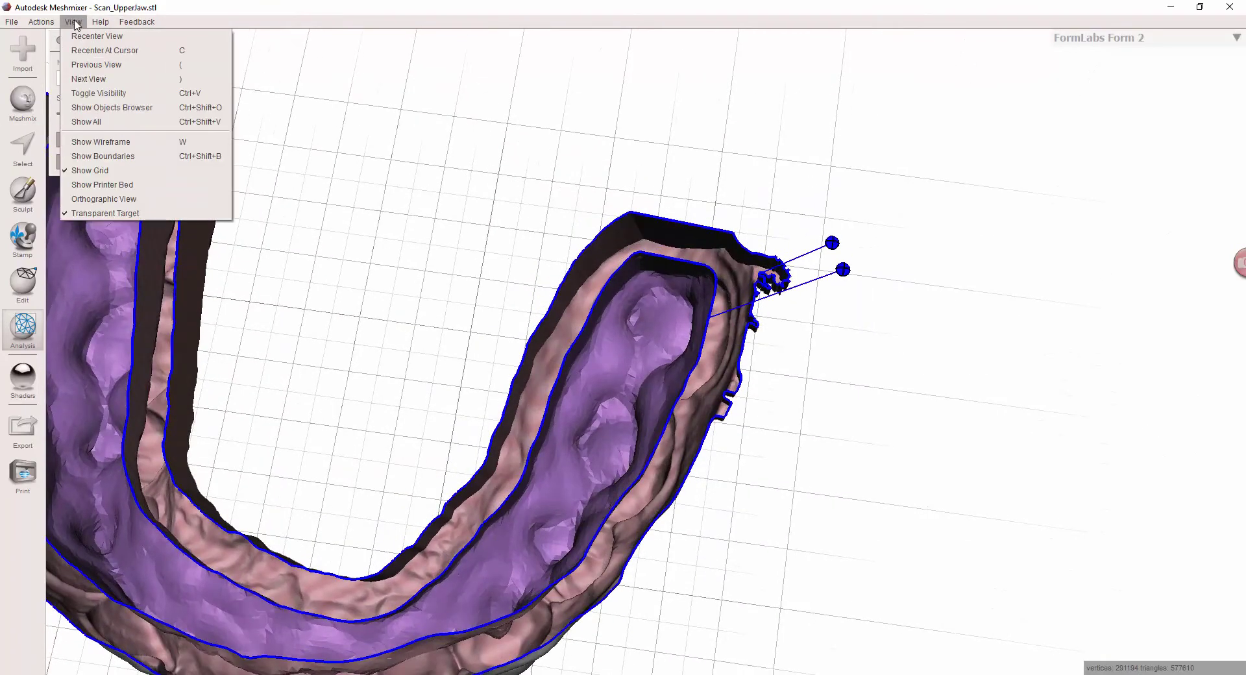
click(112, 107)
click(606, 445)
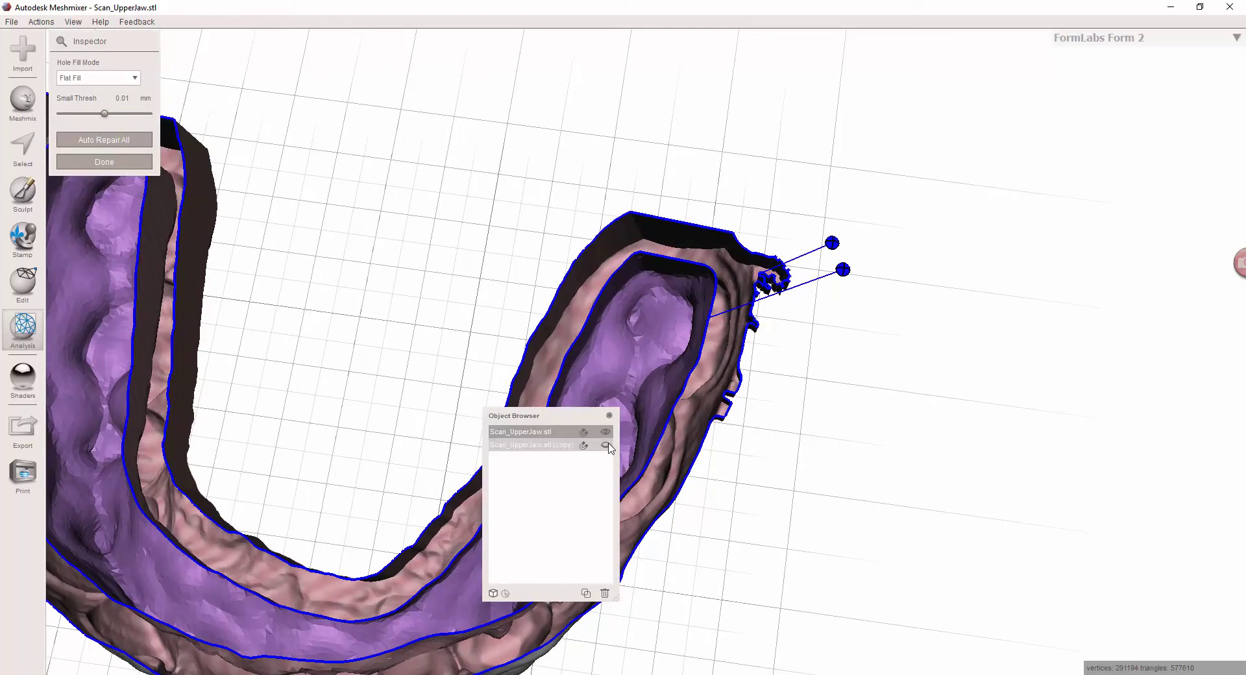
click(606, 445)
click(605, 433)
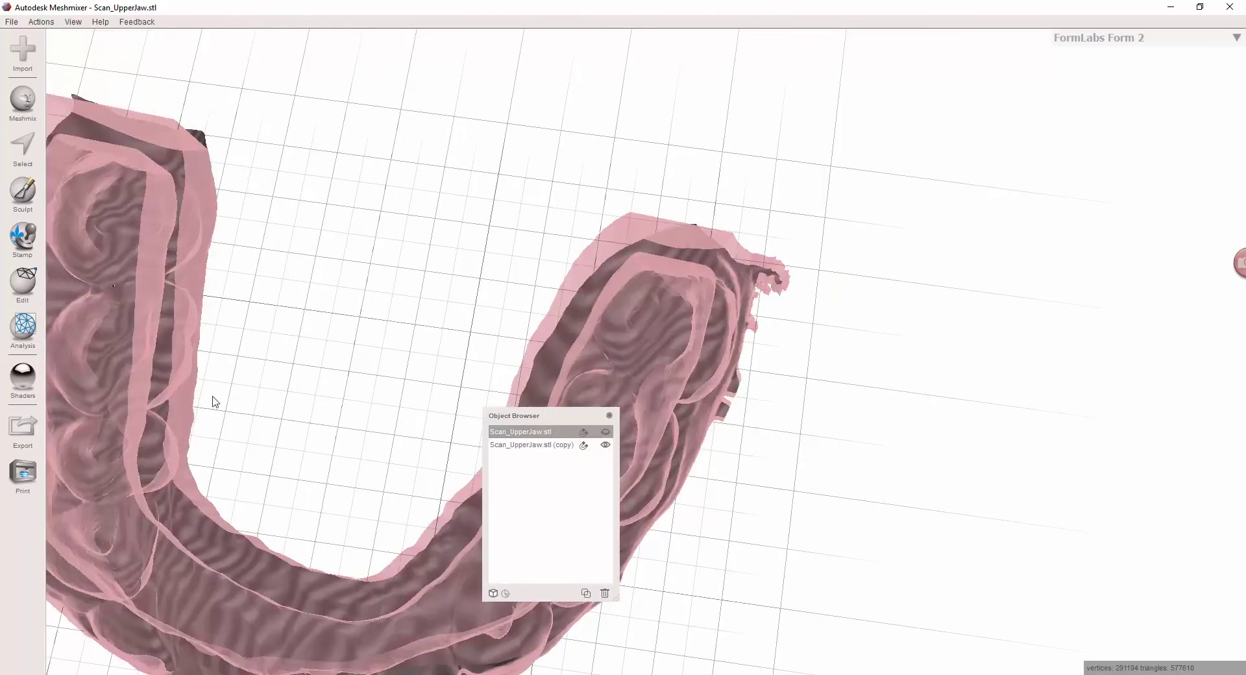
click(509, 445)
Step: Compare the overlaid copy with the hollowed jaw, then hide the copy and reactivate Scan_UpperJaw.stl
right_drag(448, 453, 338, 288)
scroll(313, 266, down, 4)
right_drag(699, 297, 796, 341)
click(605, 433)
click(605, 432)
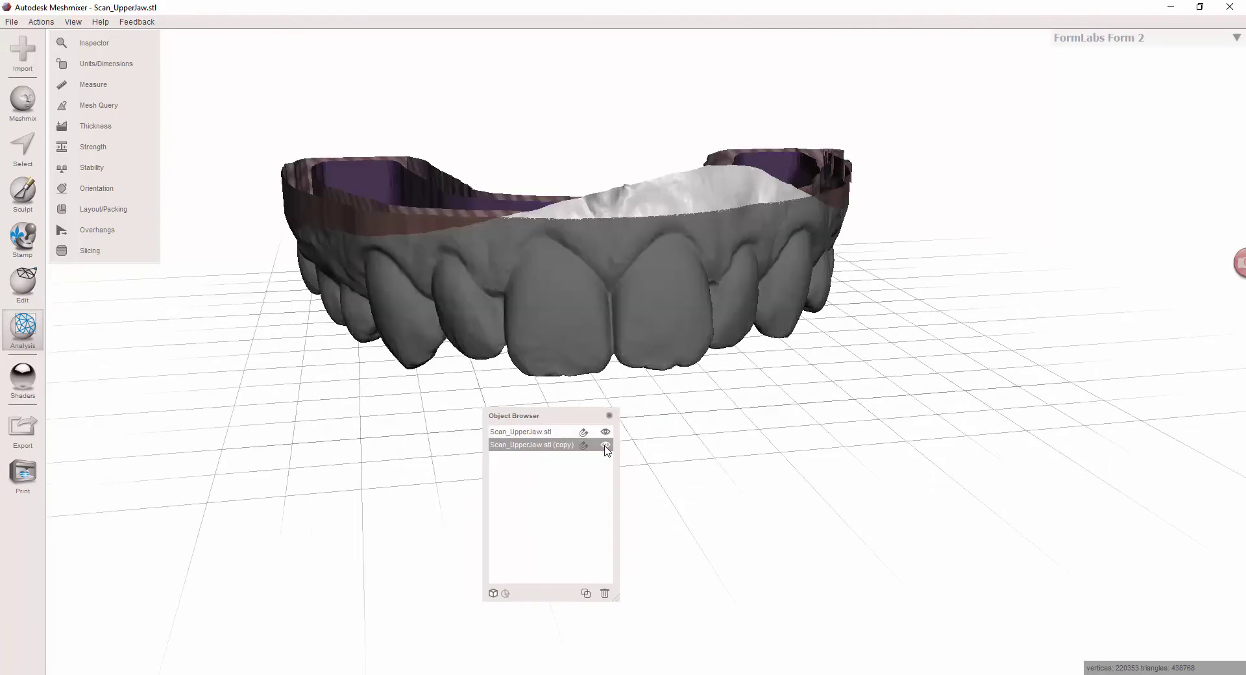
right_drag(640, 362, 597, 314)
click(529, 432)
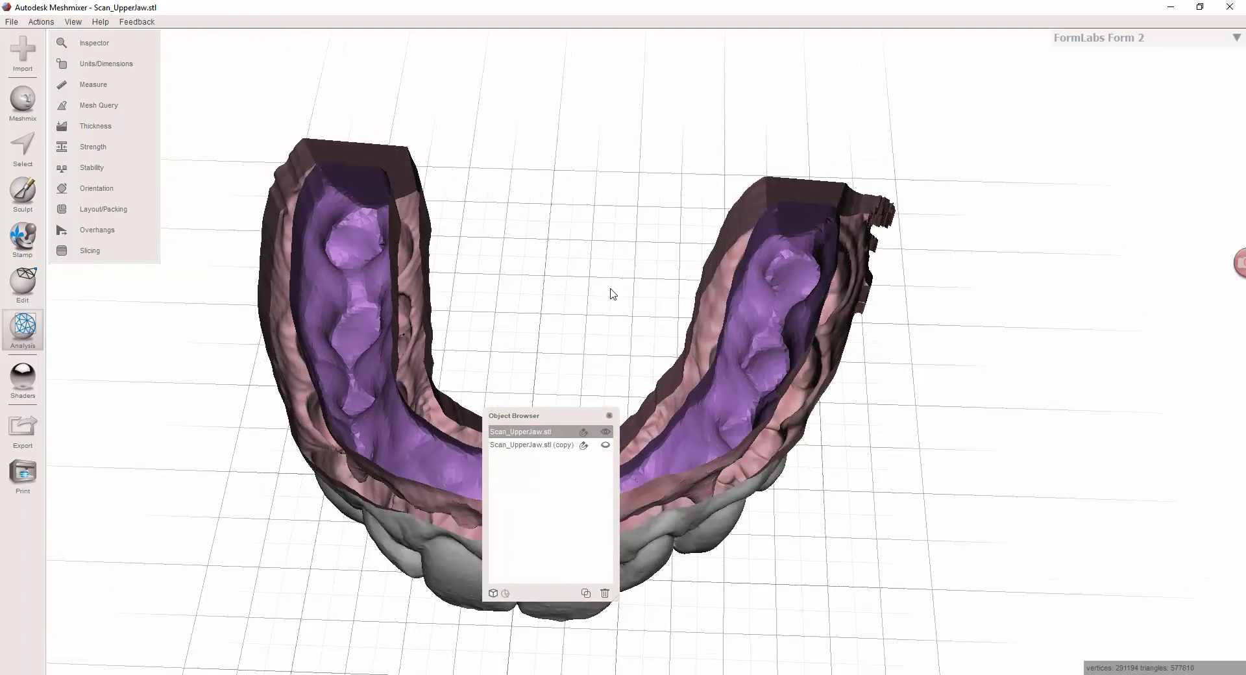